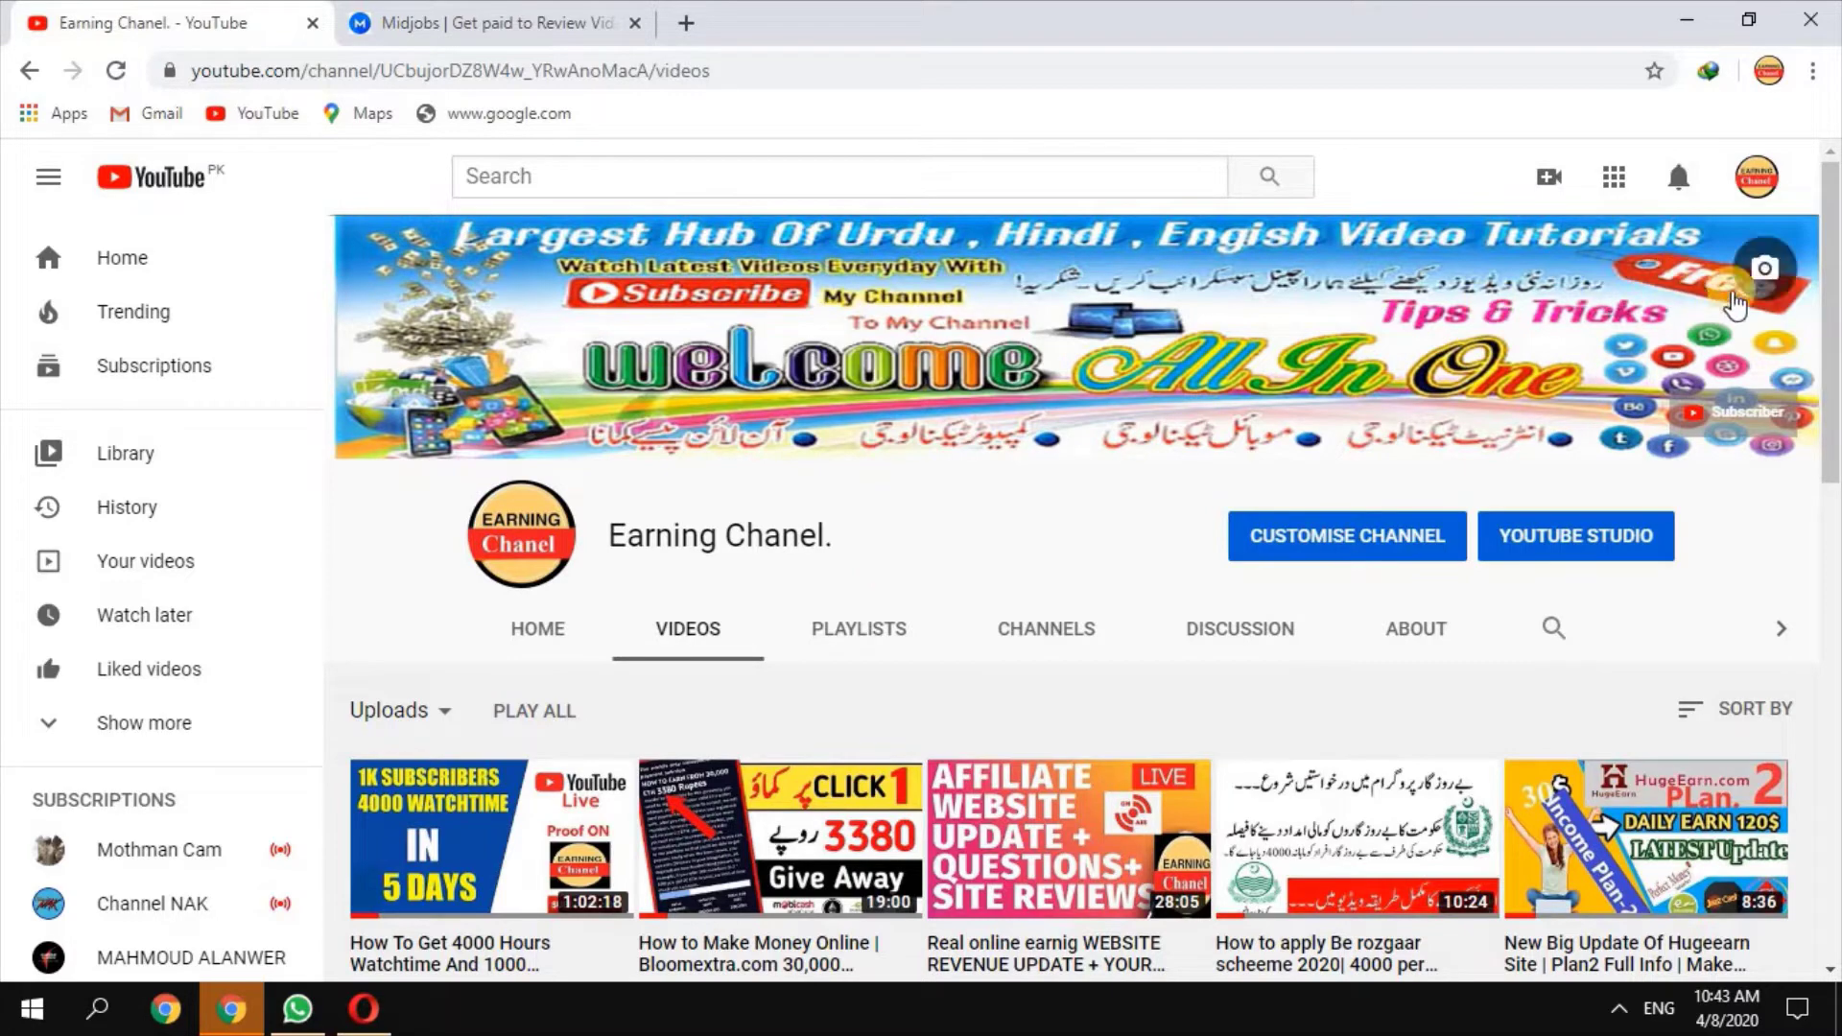
pyautogui.scroll(-2, 1836, 278)
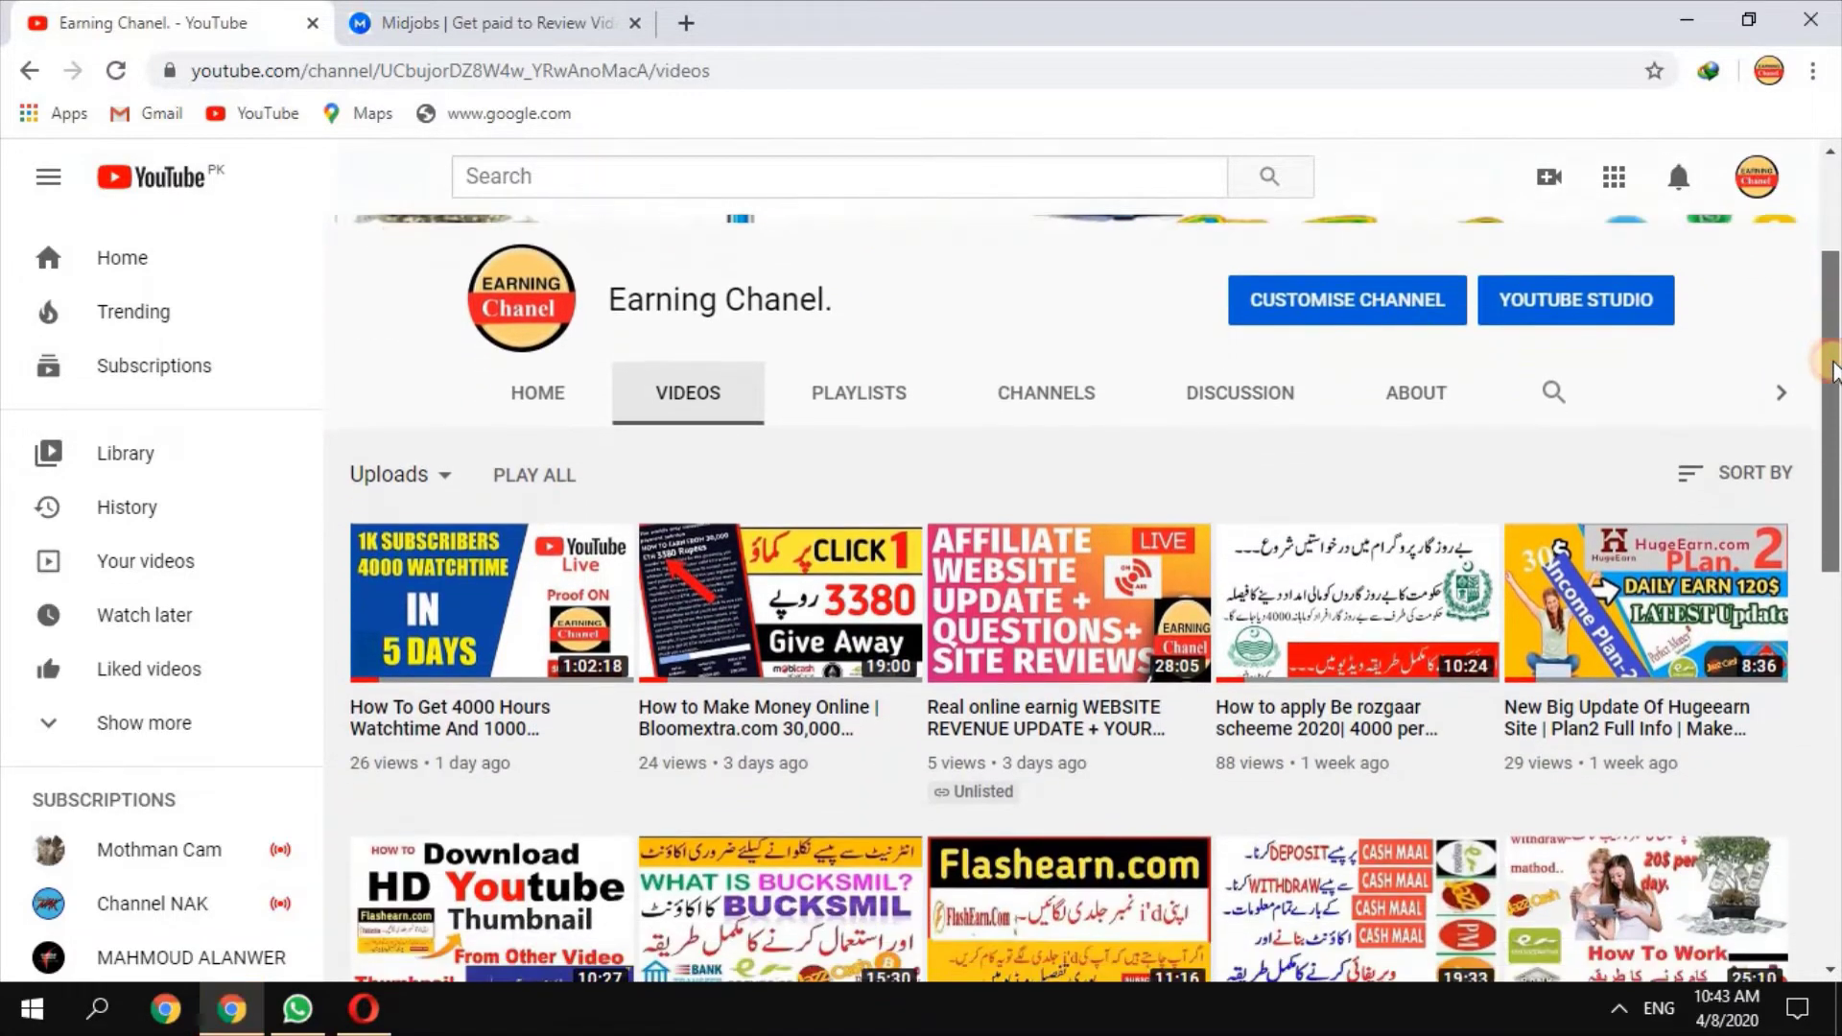
pyautogui.scroll(2, 1834, 266)
pyautogui.scroll(-4, 1832, 264)
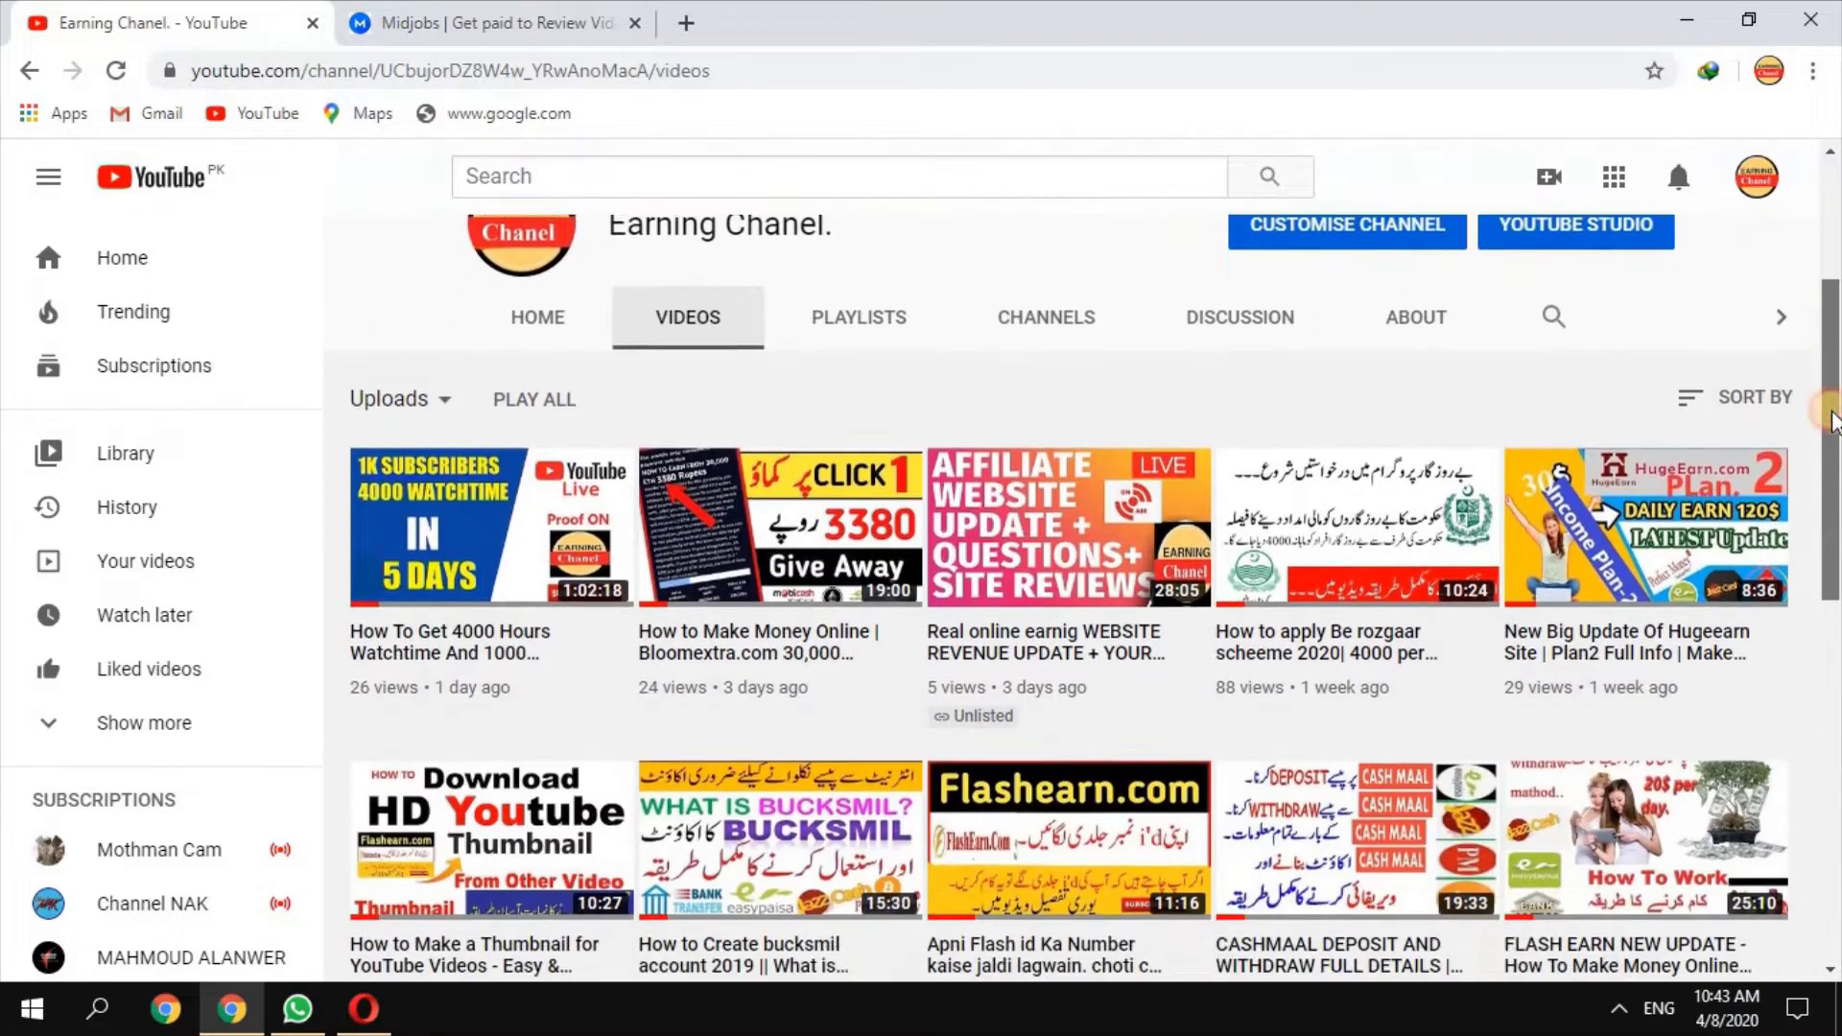
pyautogui.scroll(4, 1833, 288)
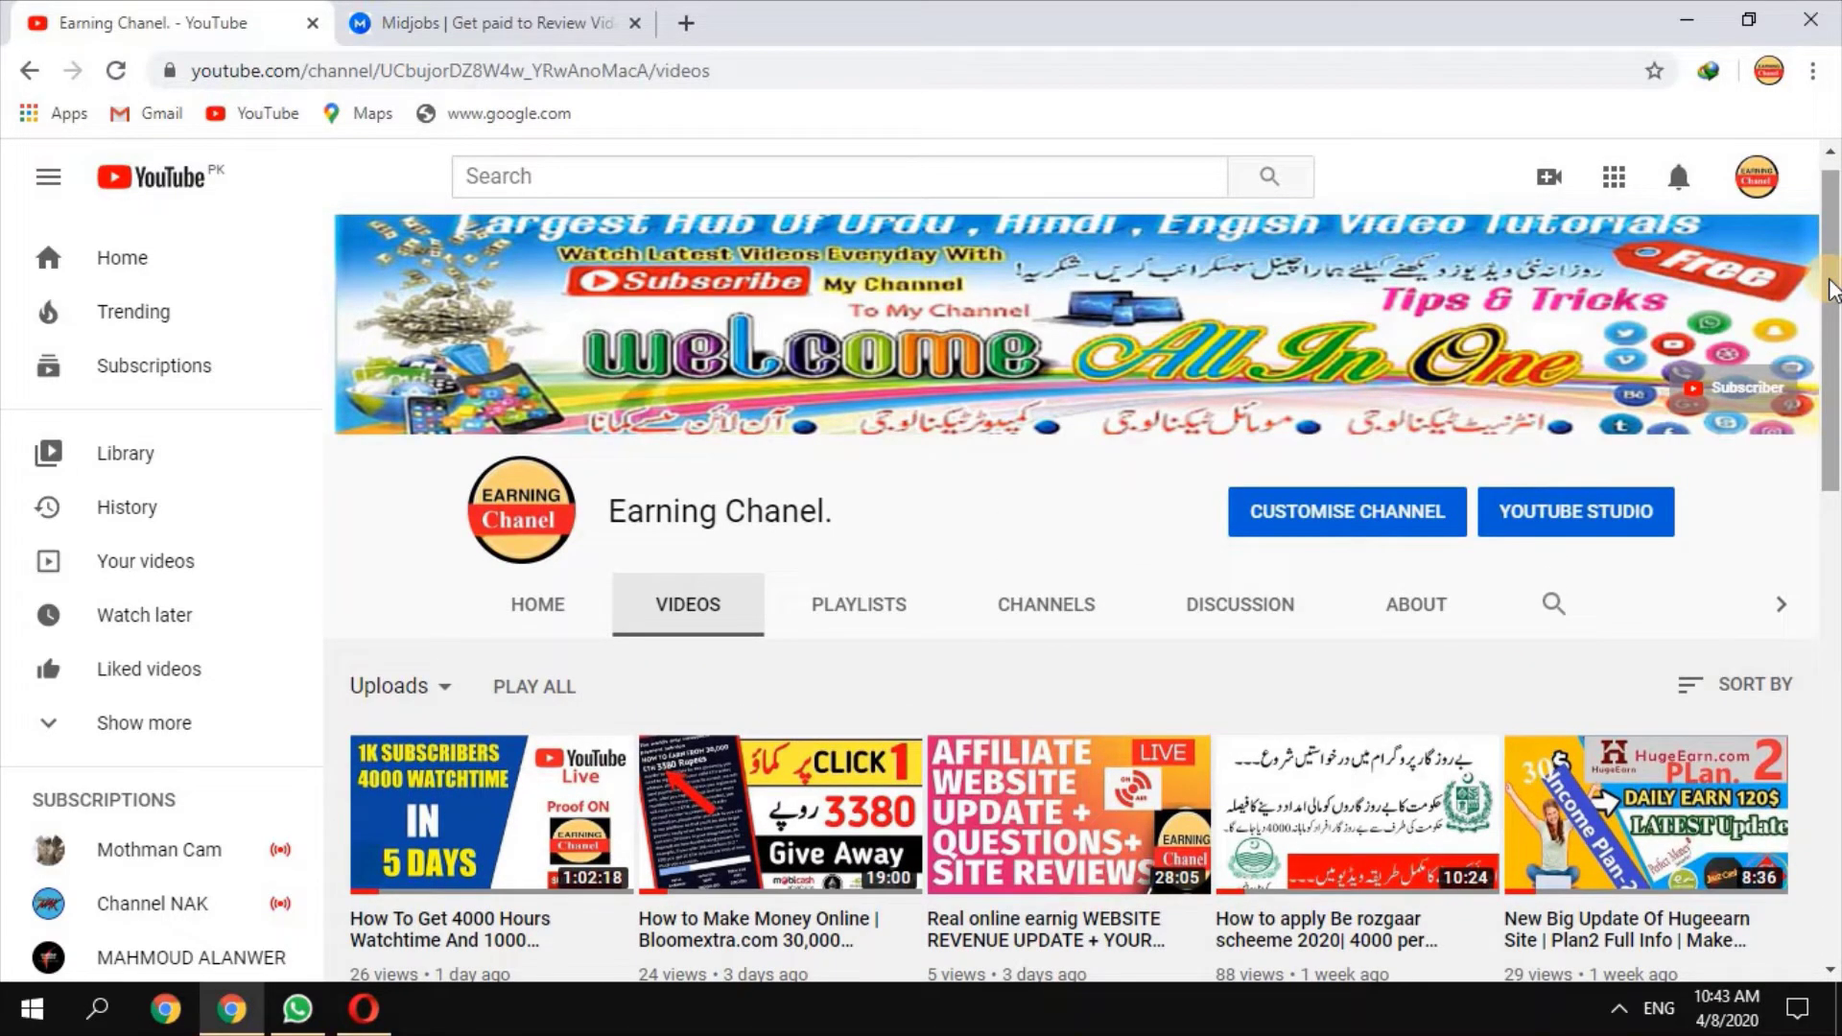
pyautogui.scroll(-3, 1833, 288)
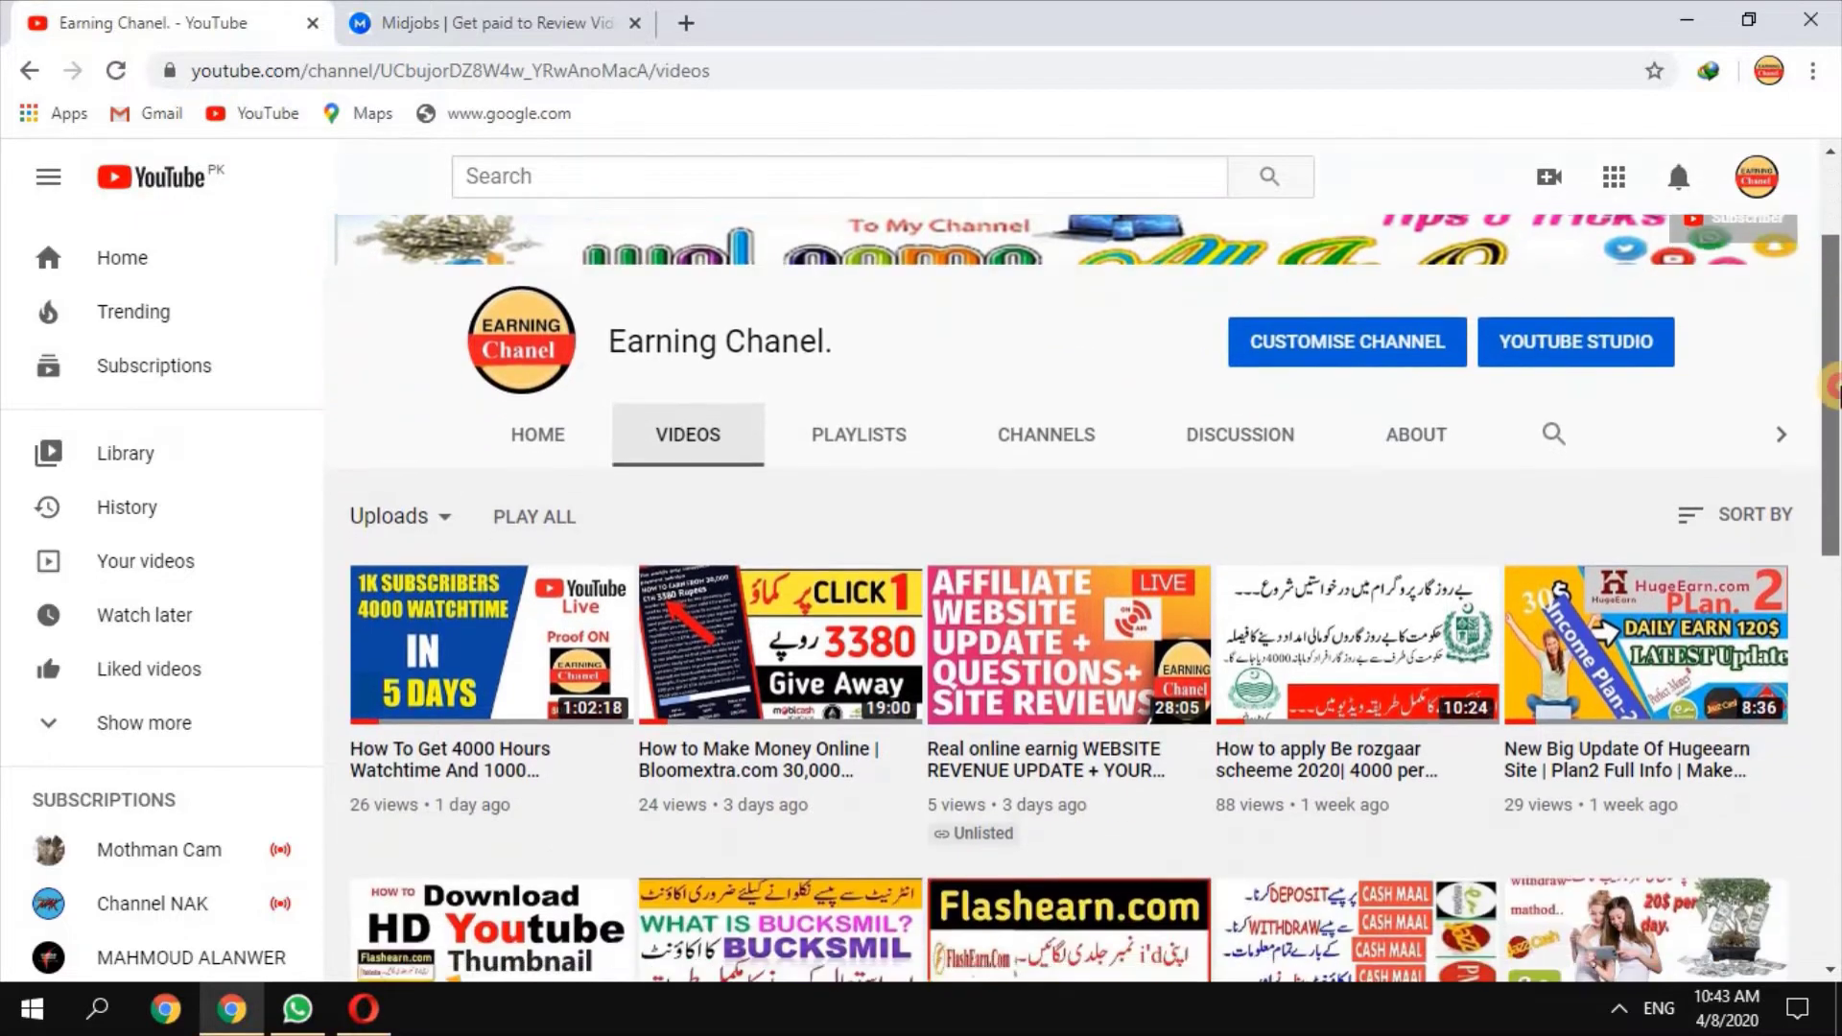
pyautogui.scroll(2, 1835, 405)
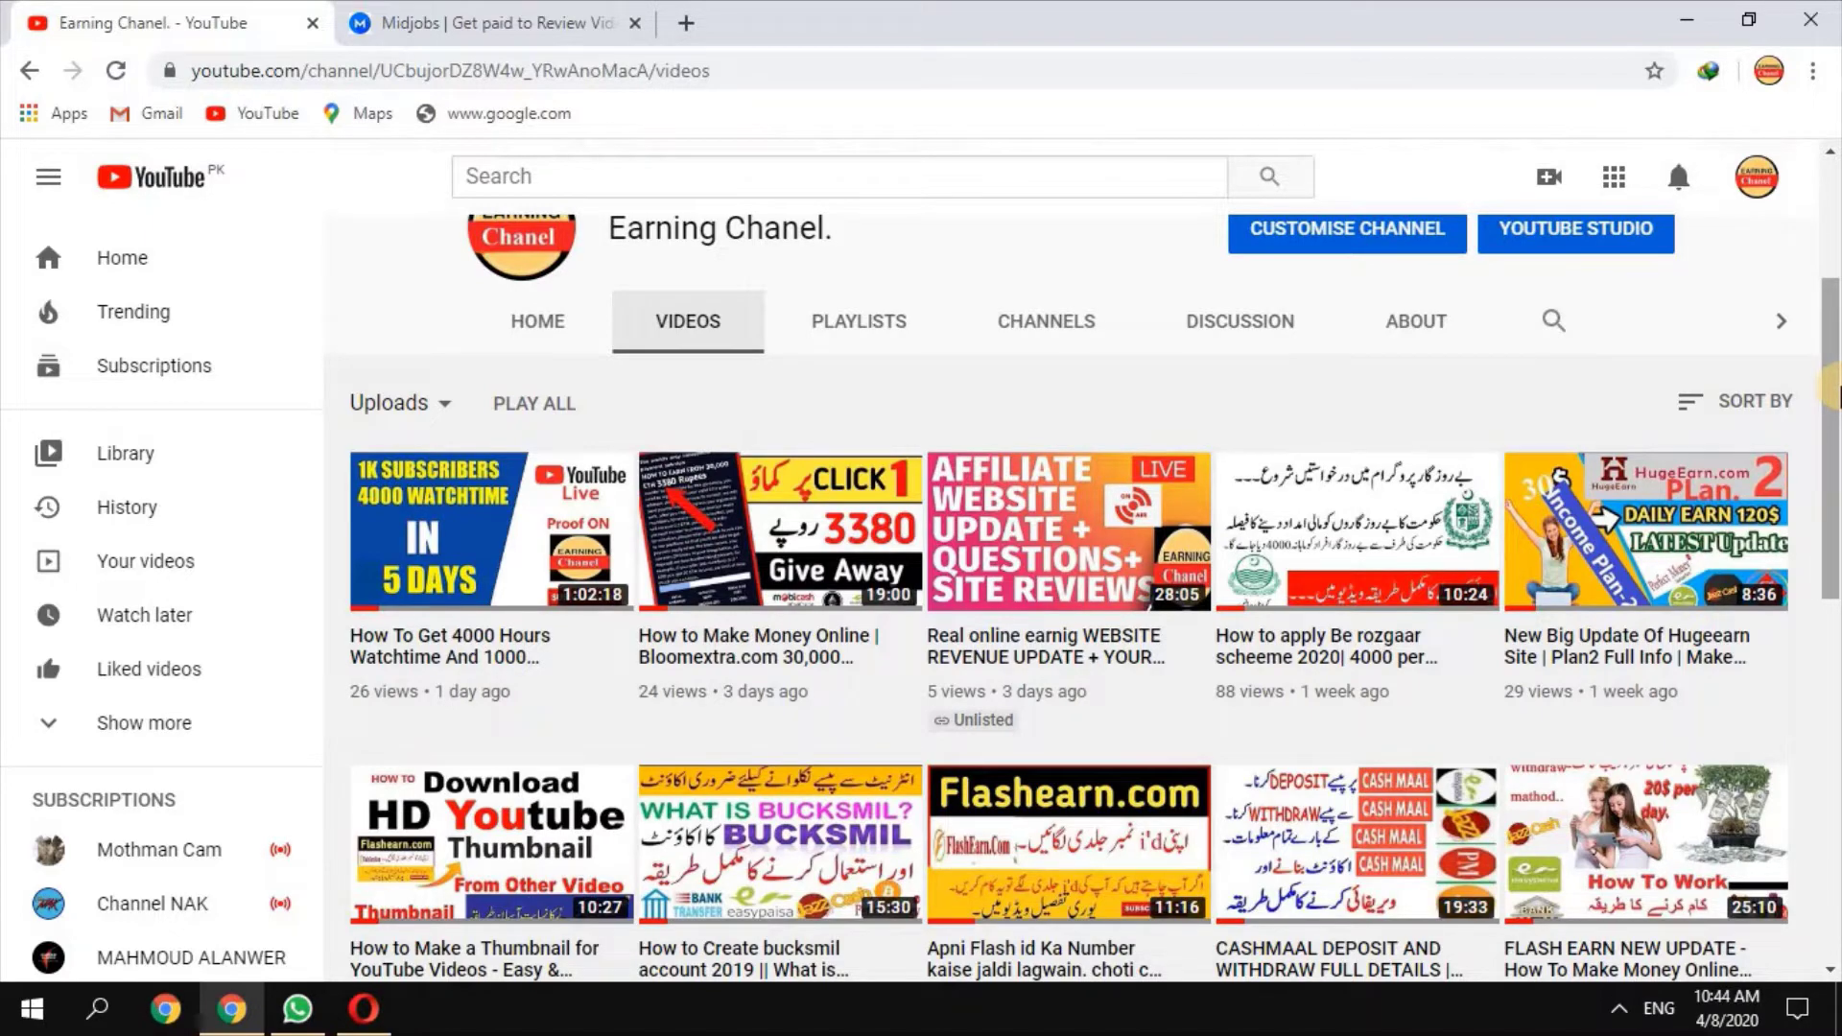
pyautogui.scroll(3, 1835, 393)
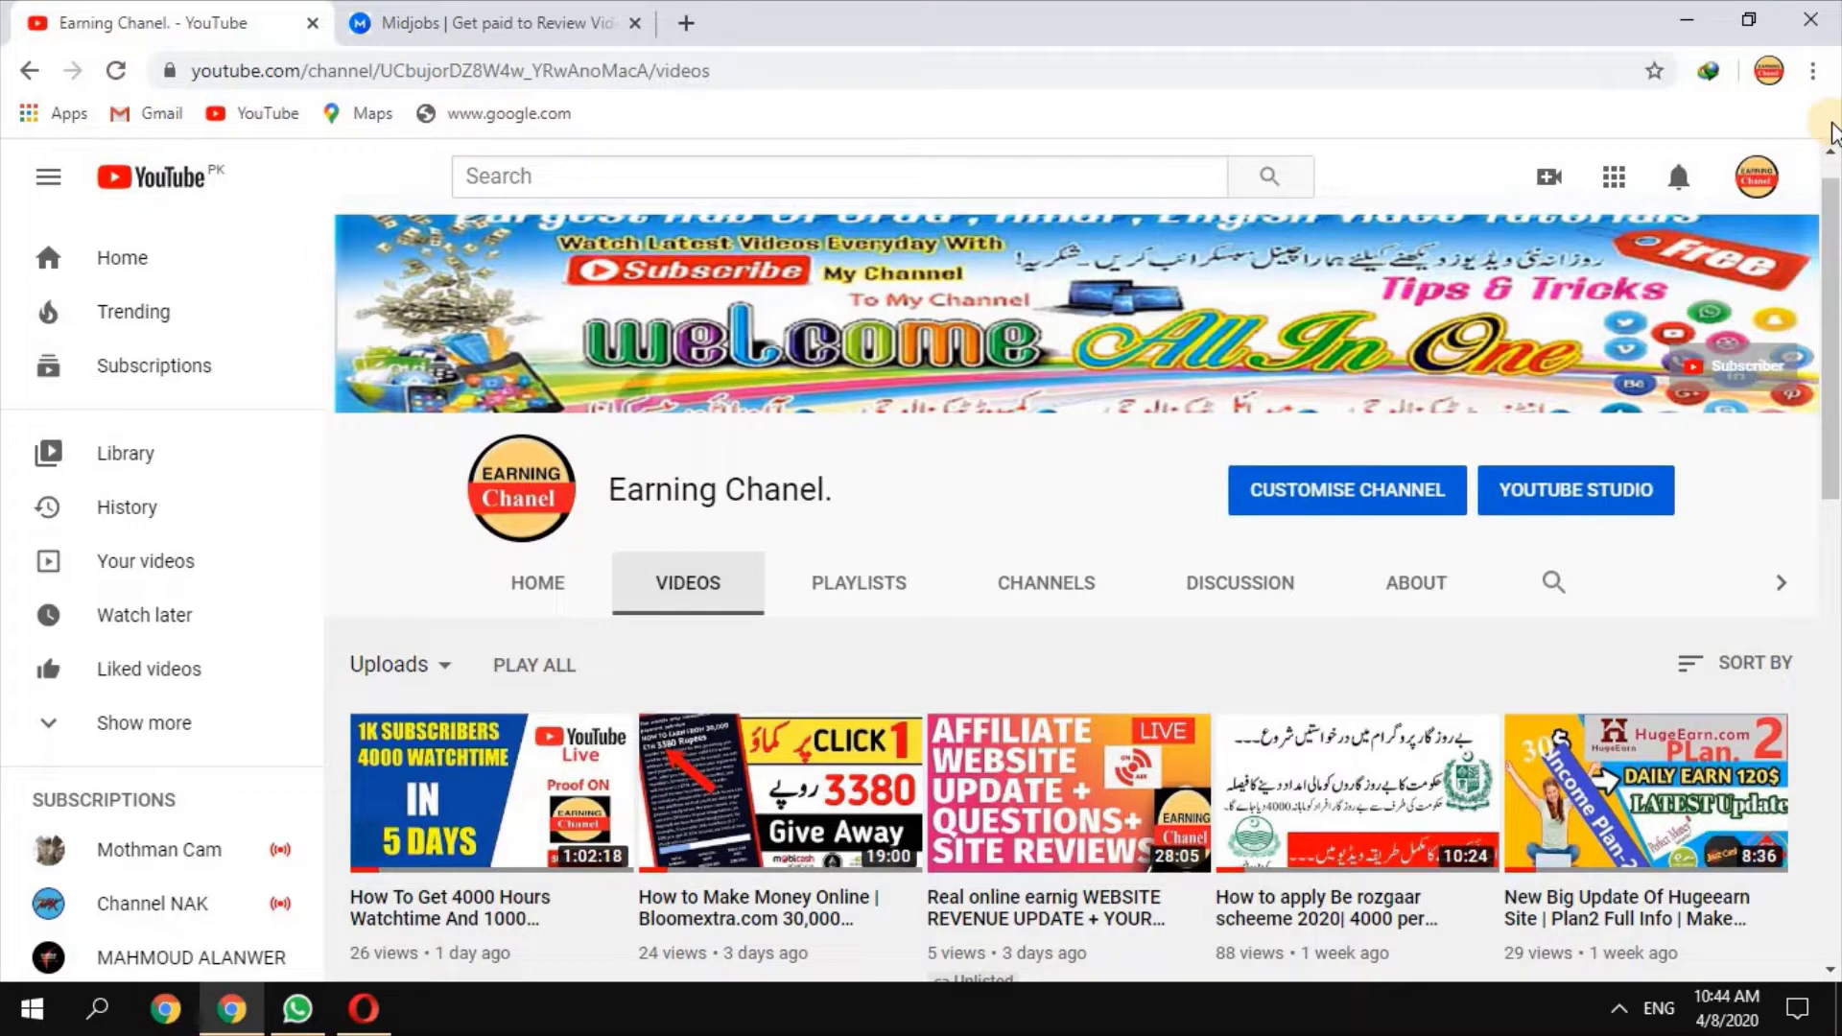
# Return to the Midjobs registration page in Opera and enter the new account's username.
pyautogui.click(1687, 20)
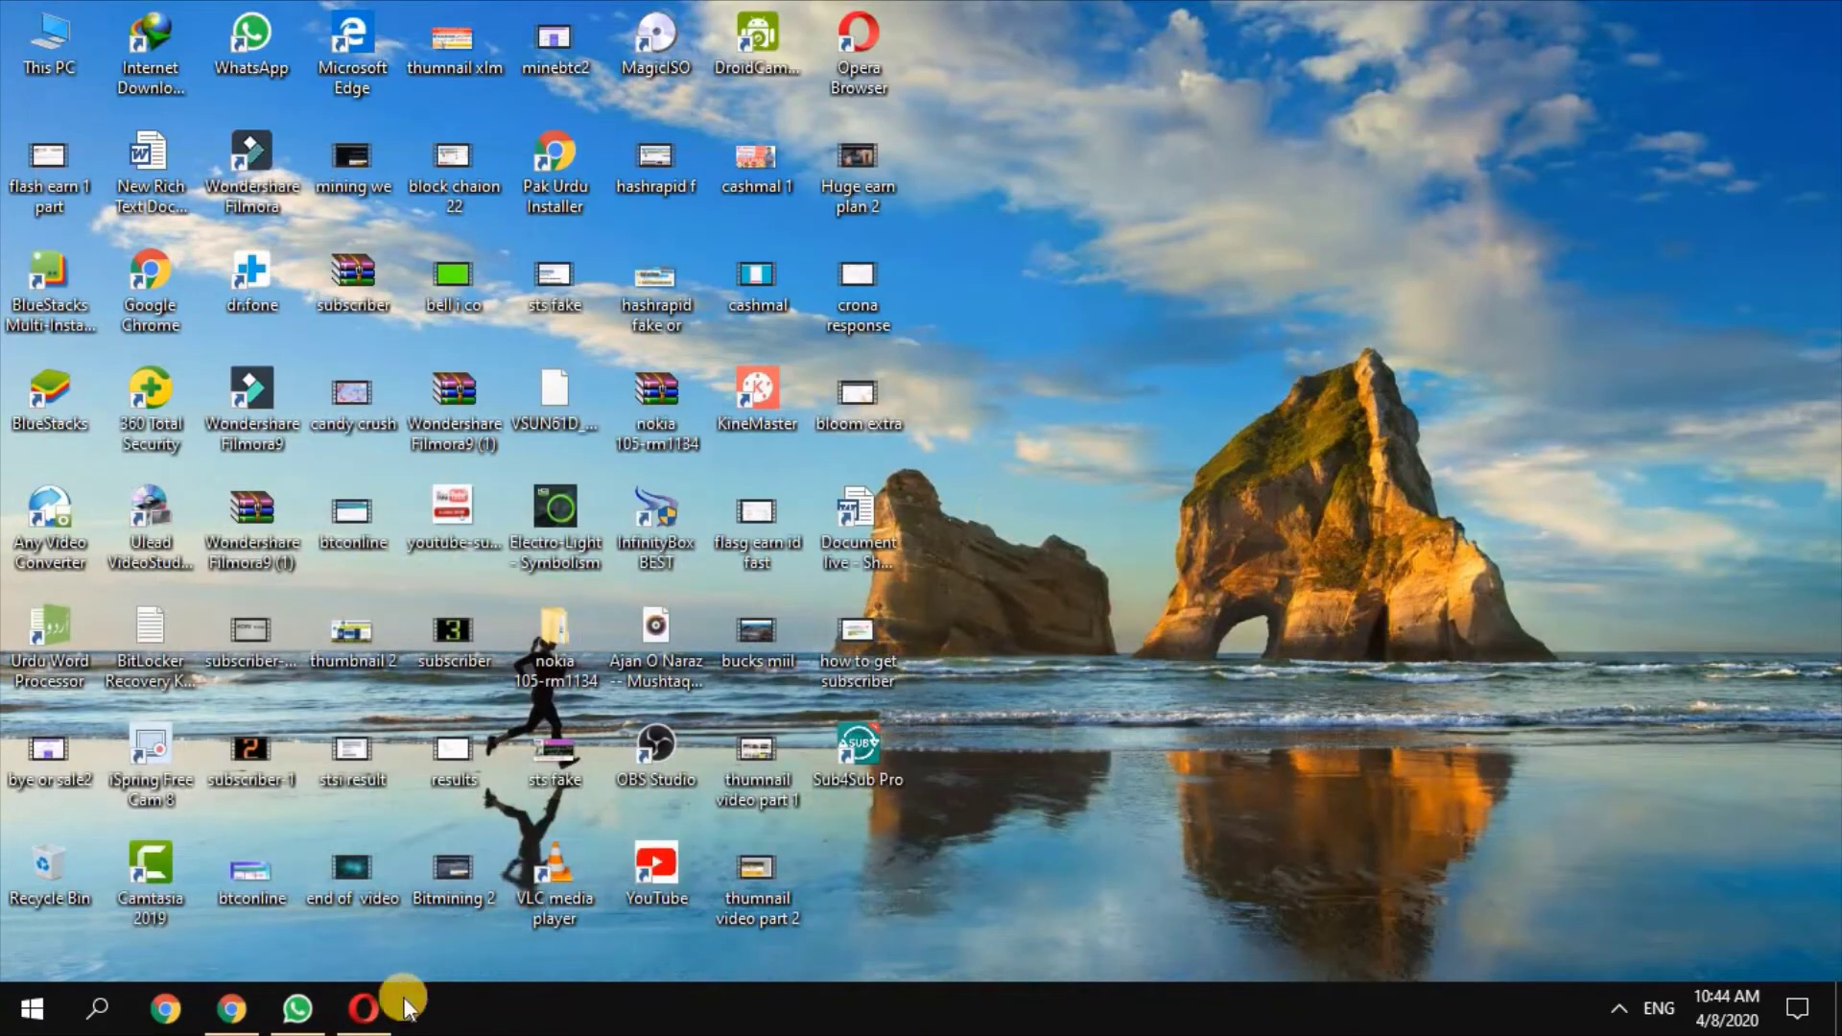
pyautogui.click(365, 1009)
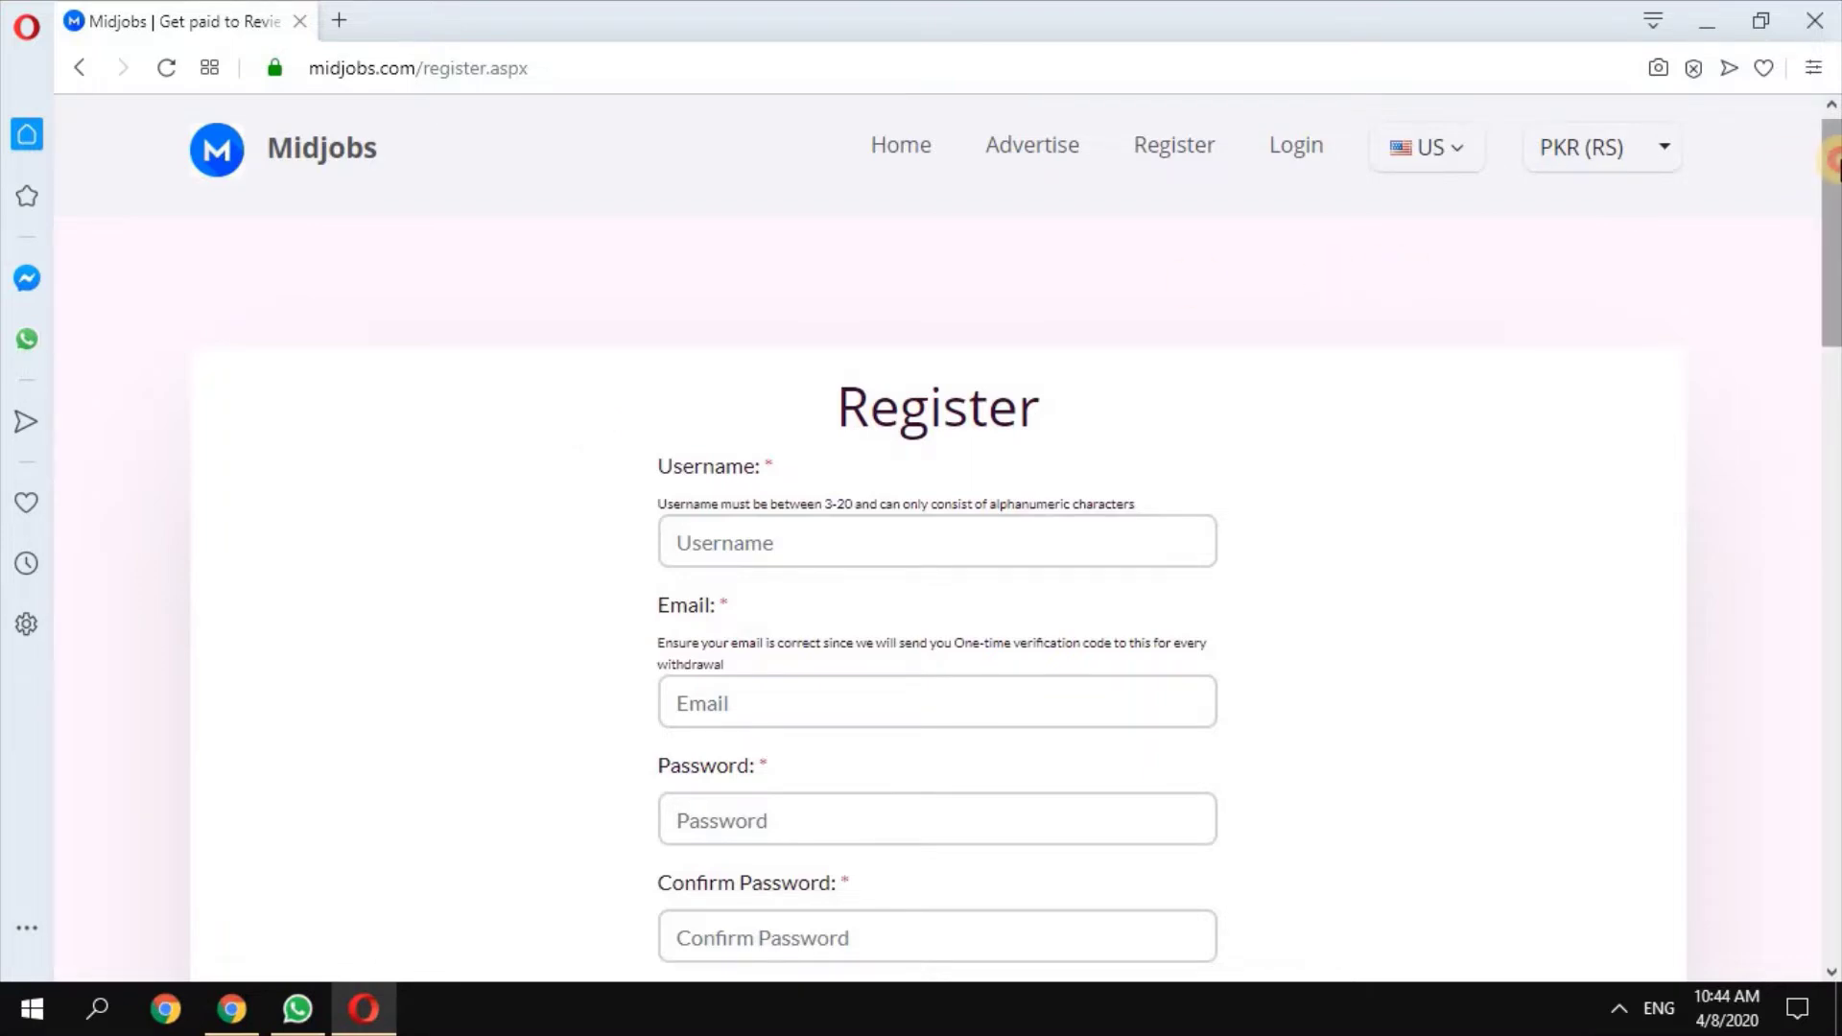
pyautogui.moveTo(1832, 165); pyautogui.dragTo(1834, 237)
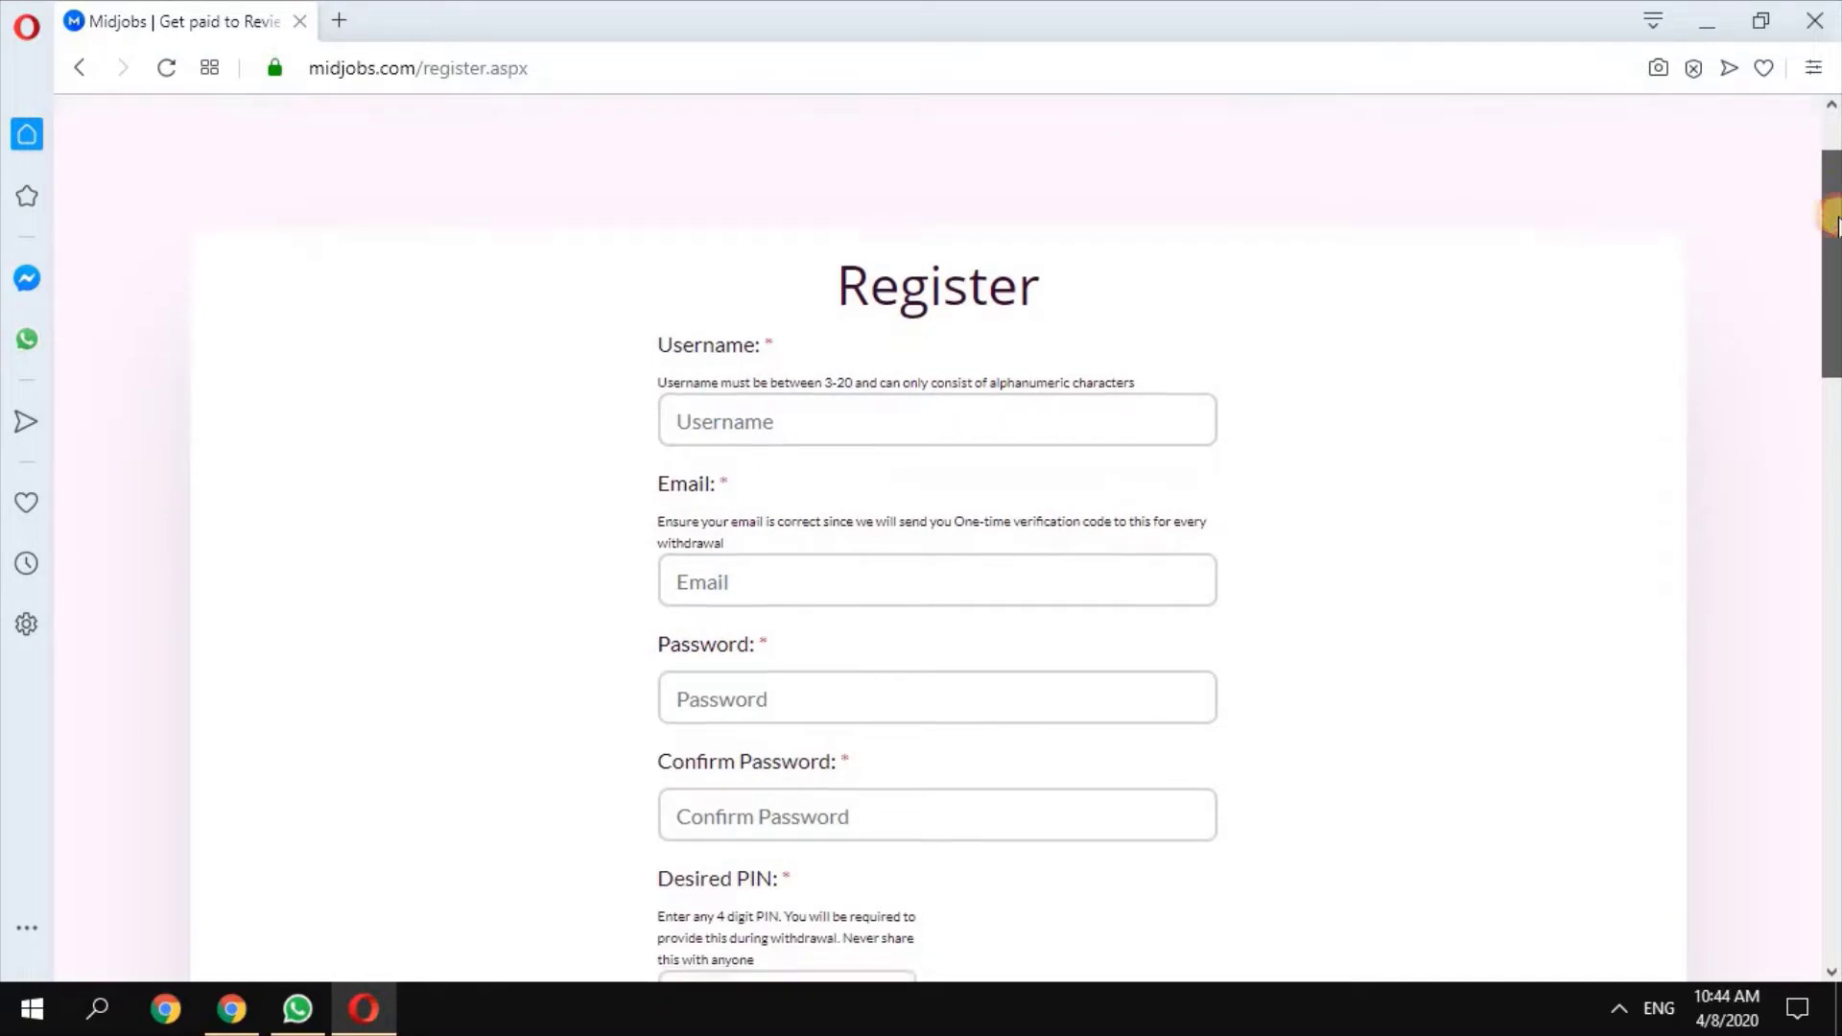
pyautogui.click(851, 337)
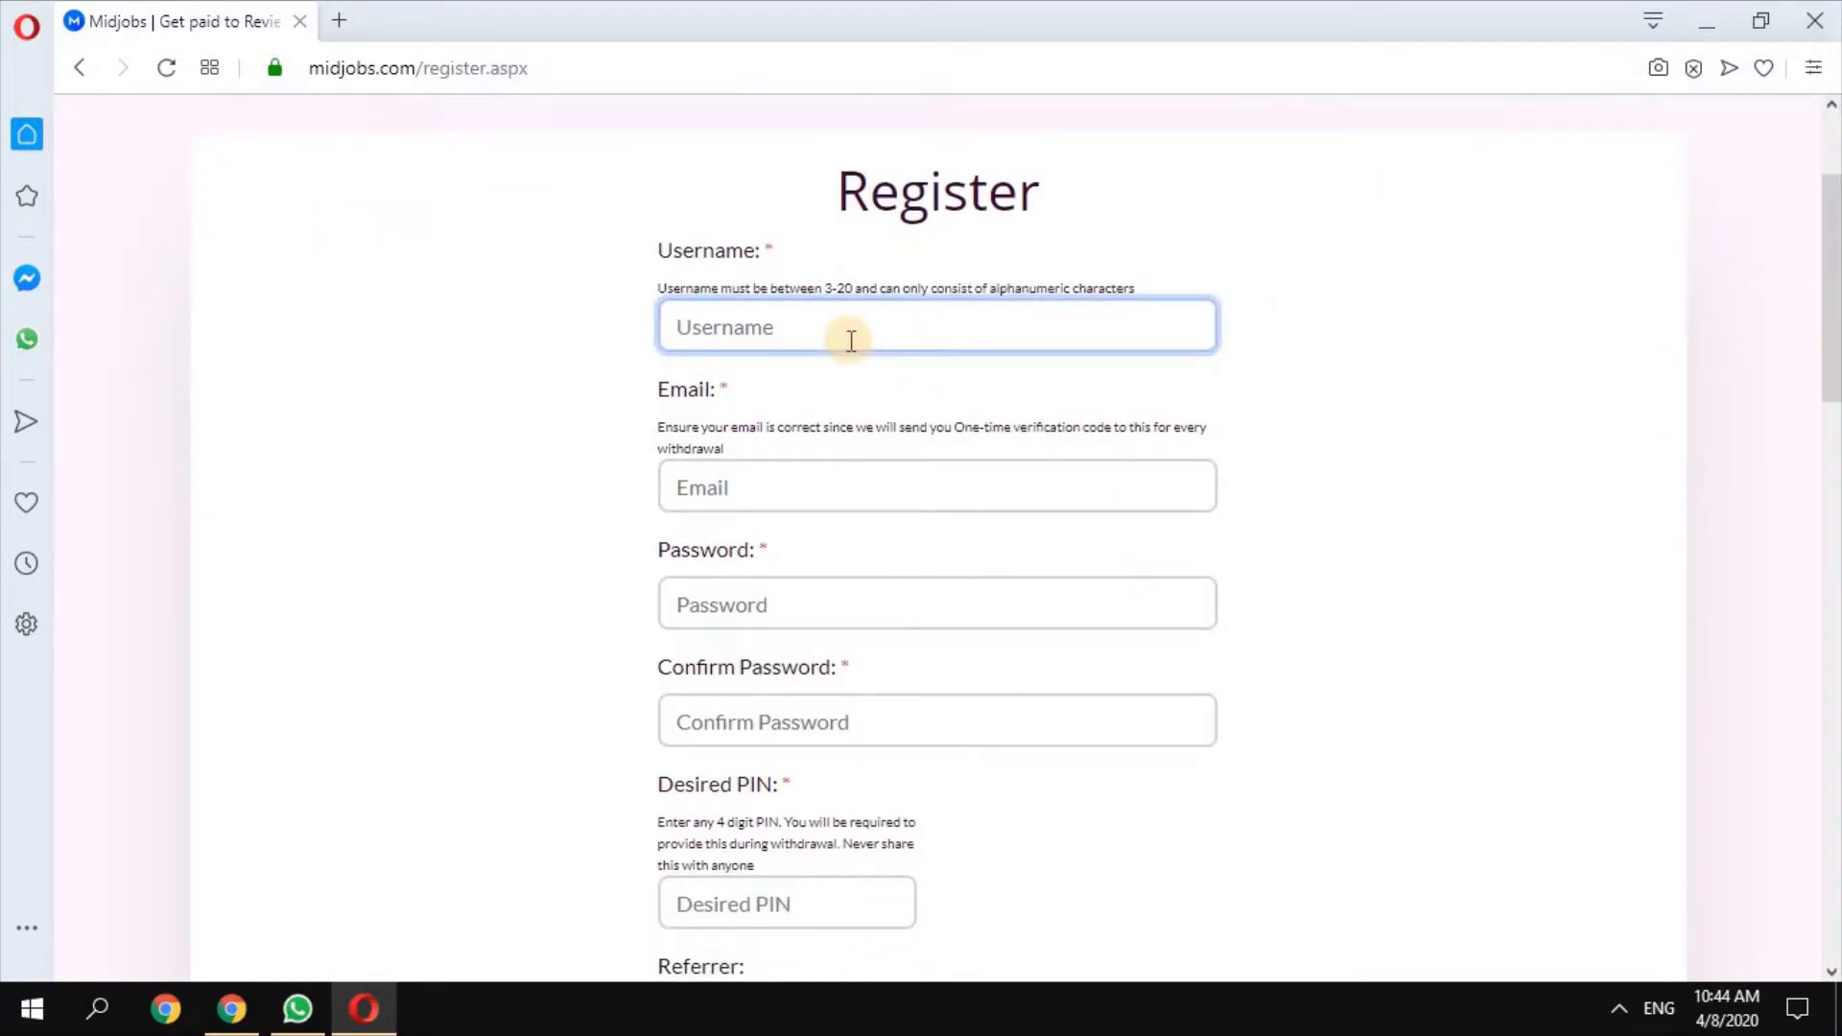
pyautogui.write('studentid107')
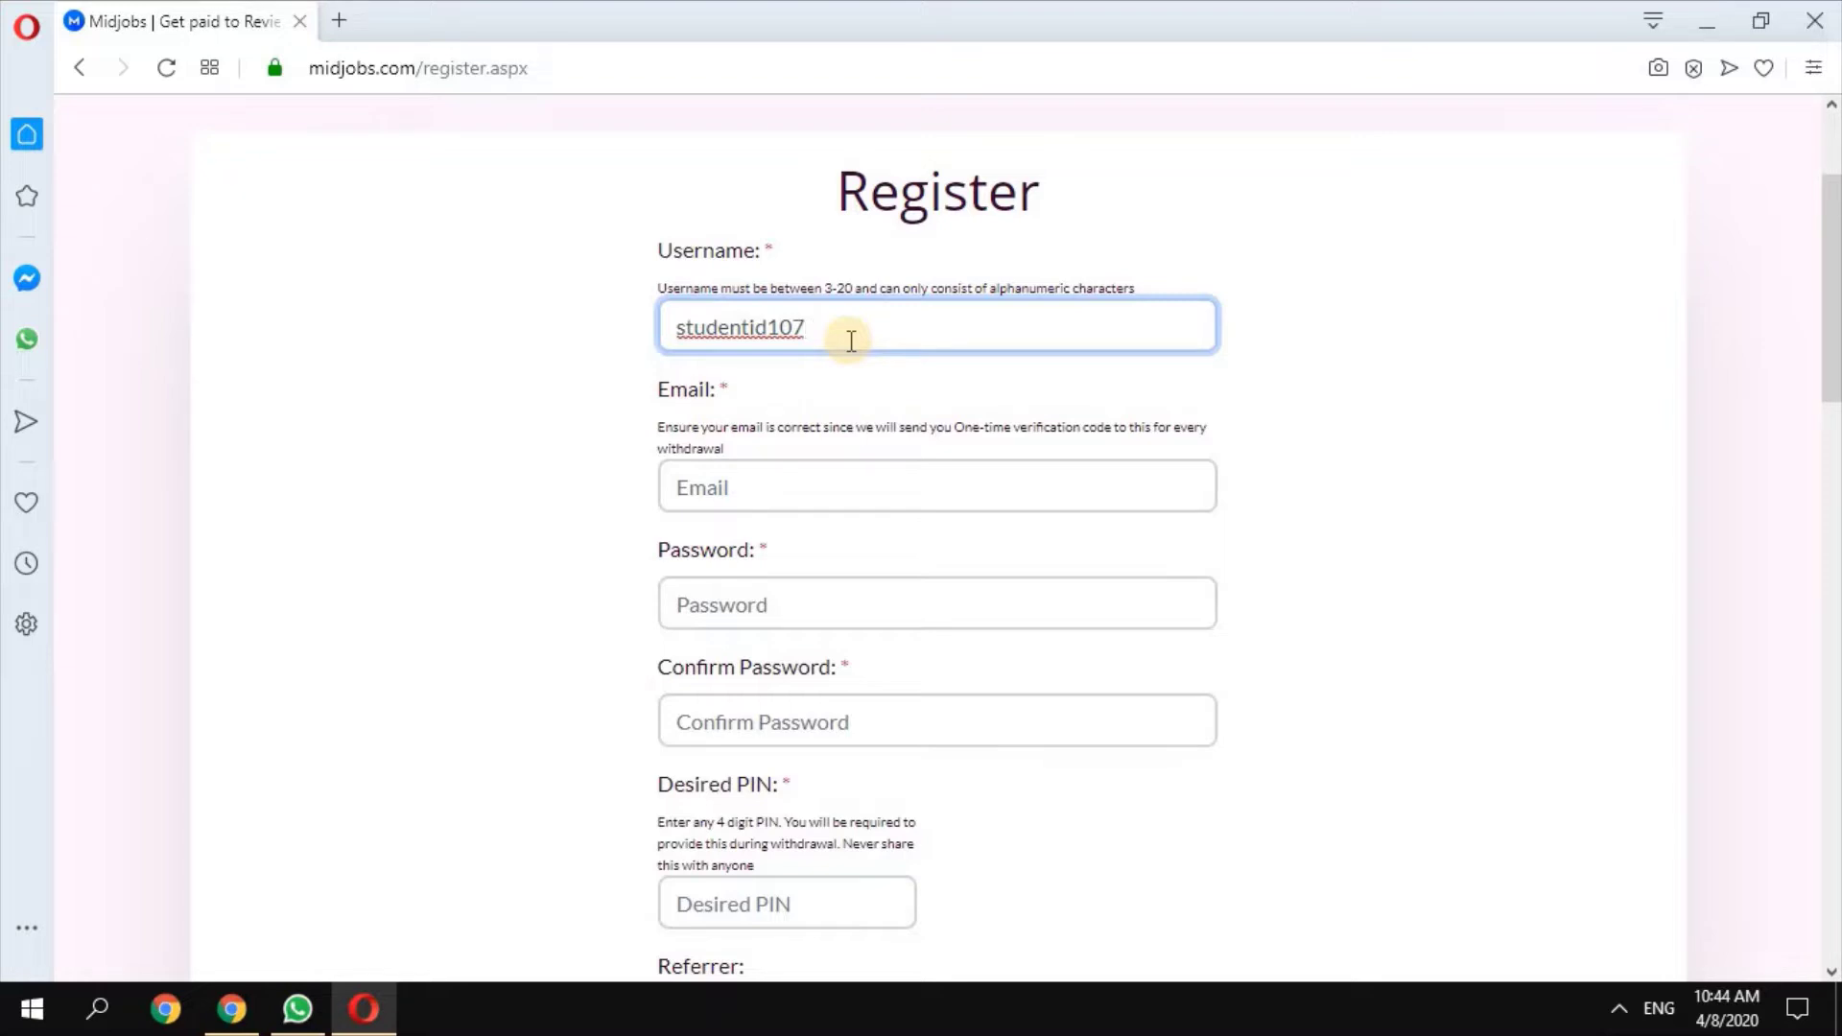
# Enter the account's Gmail address in the Email field, correcting the mistyped '.cp' ending to '.com'.
pyautogui.click(824, 475)
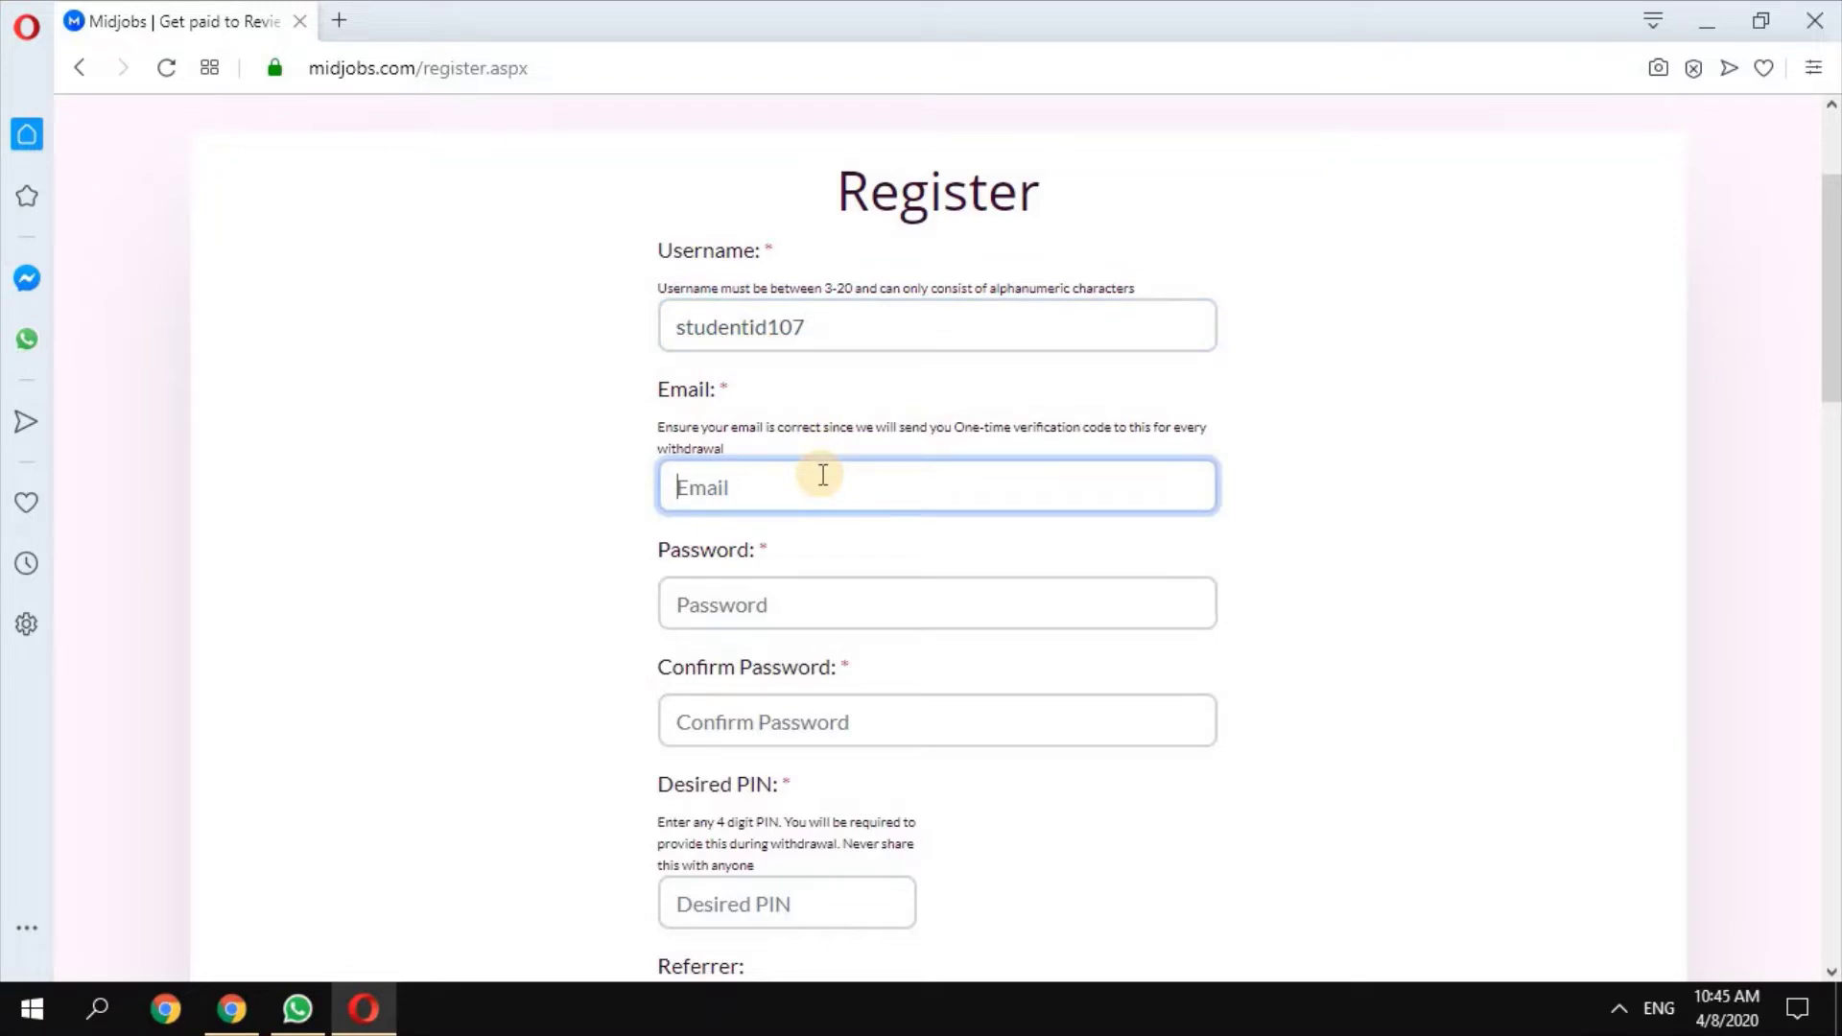
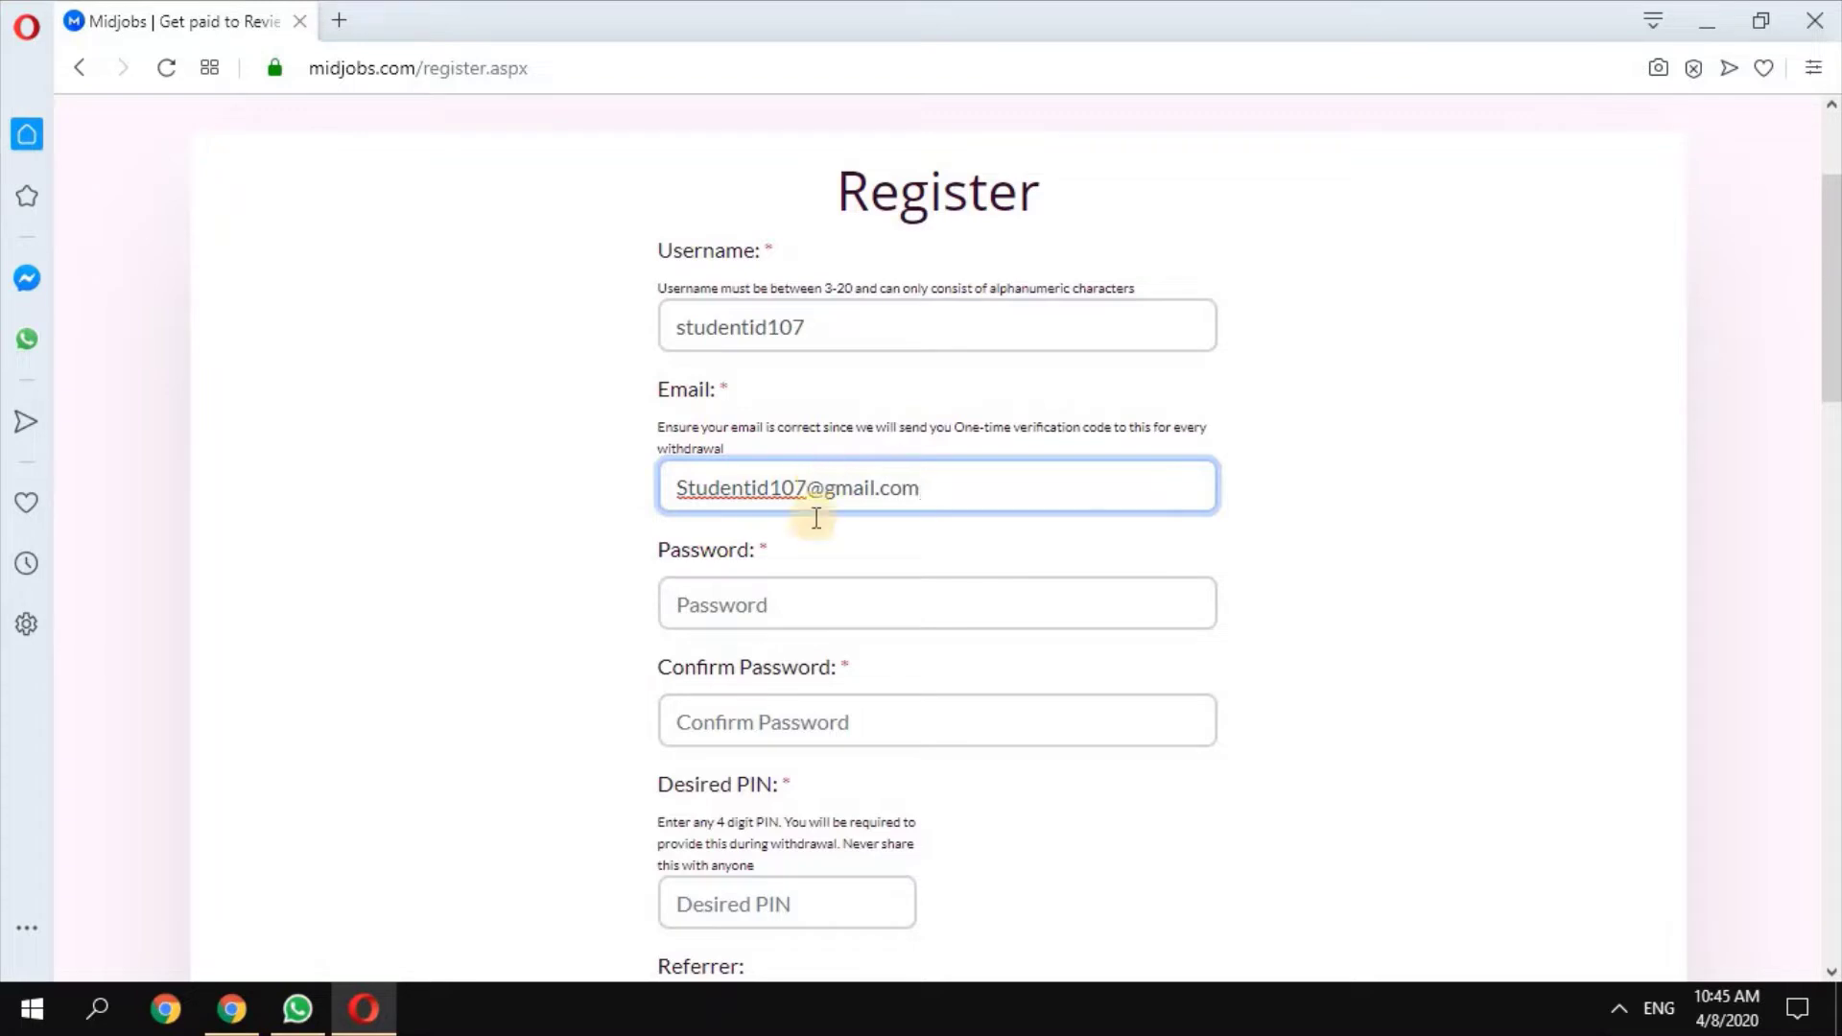
# Enter the account password in both Password and Confirm Password fields.
pyautogui.click(813, 596)
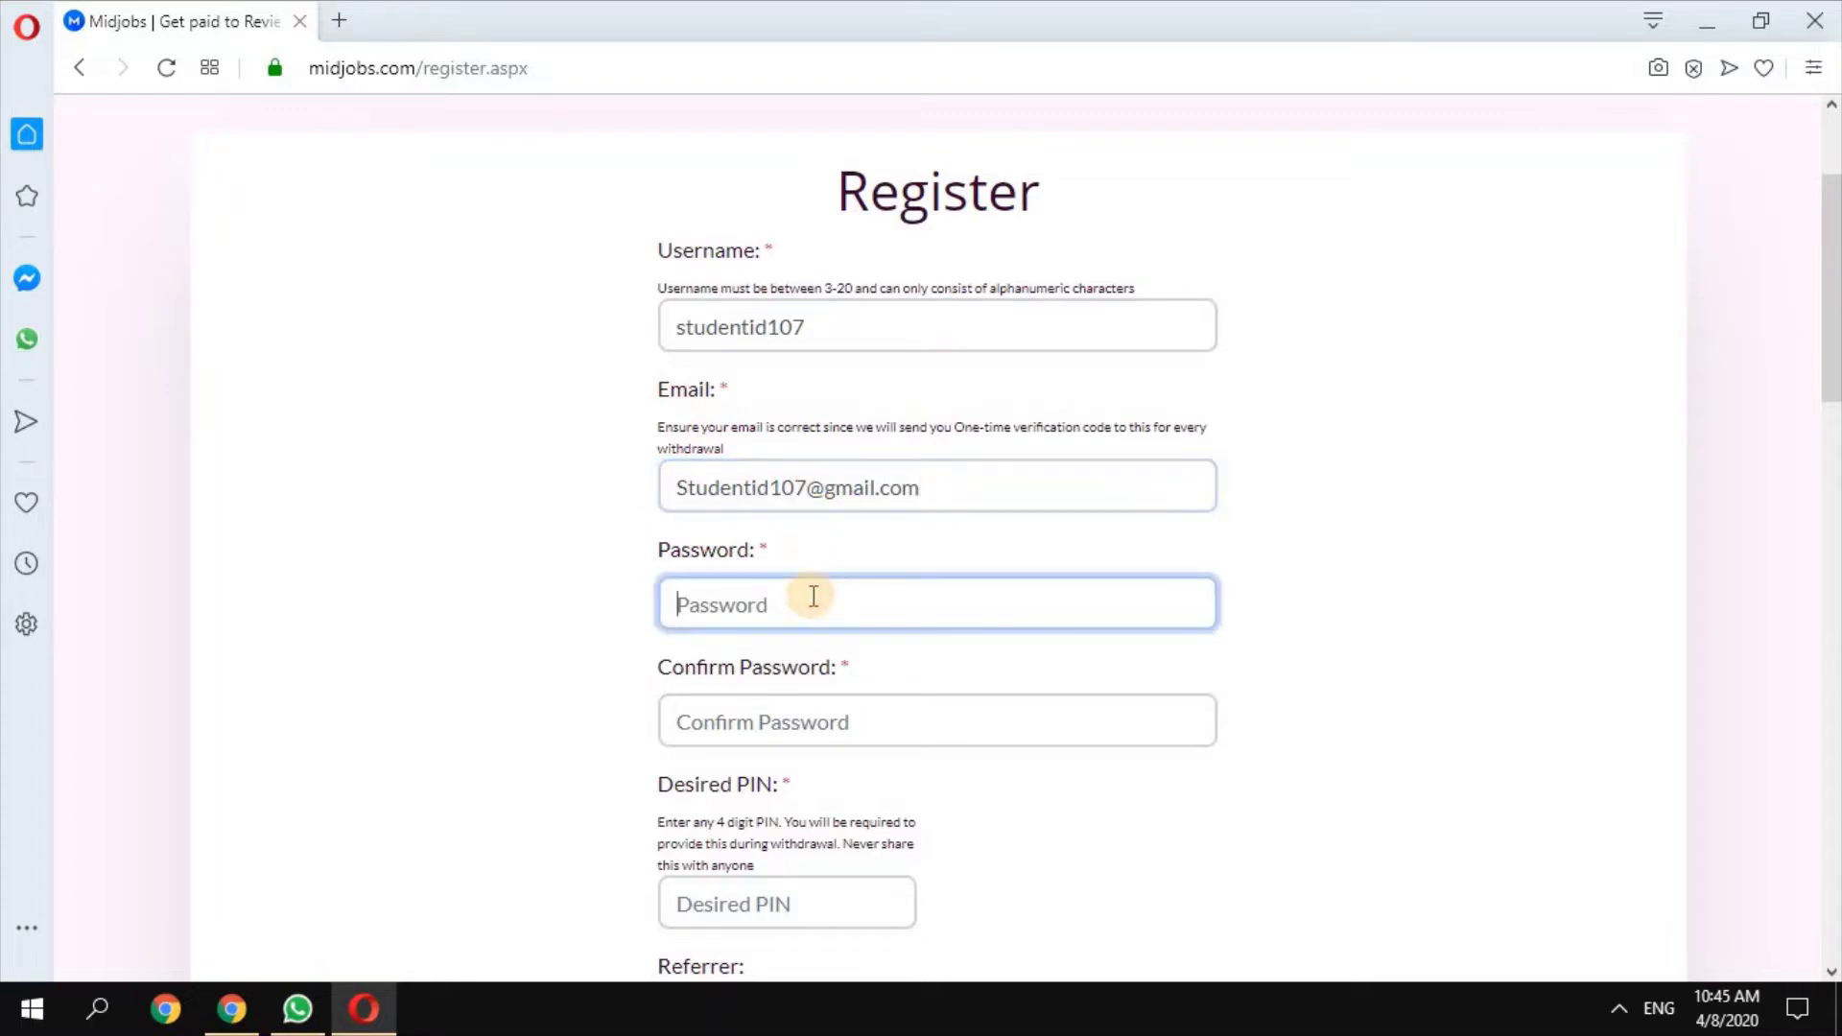
pyautogui.click(815, 702)
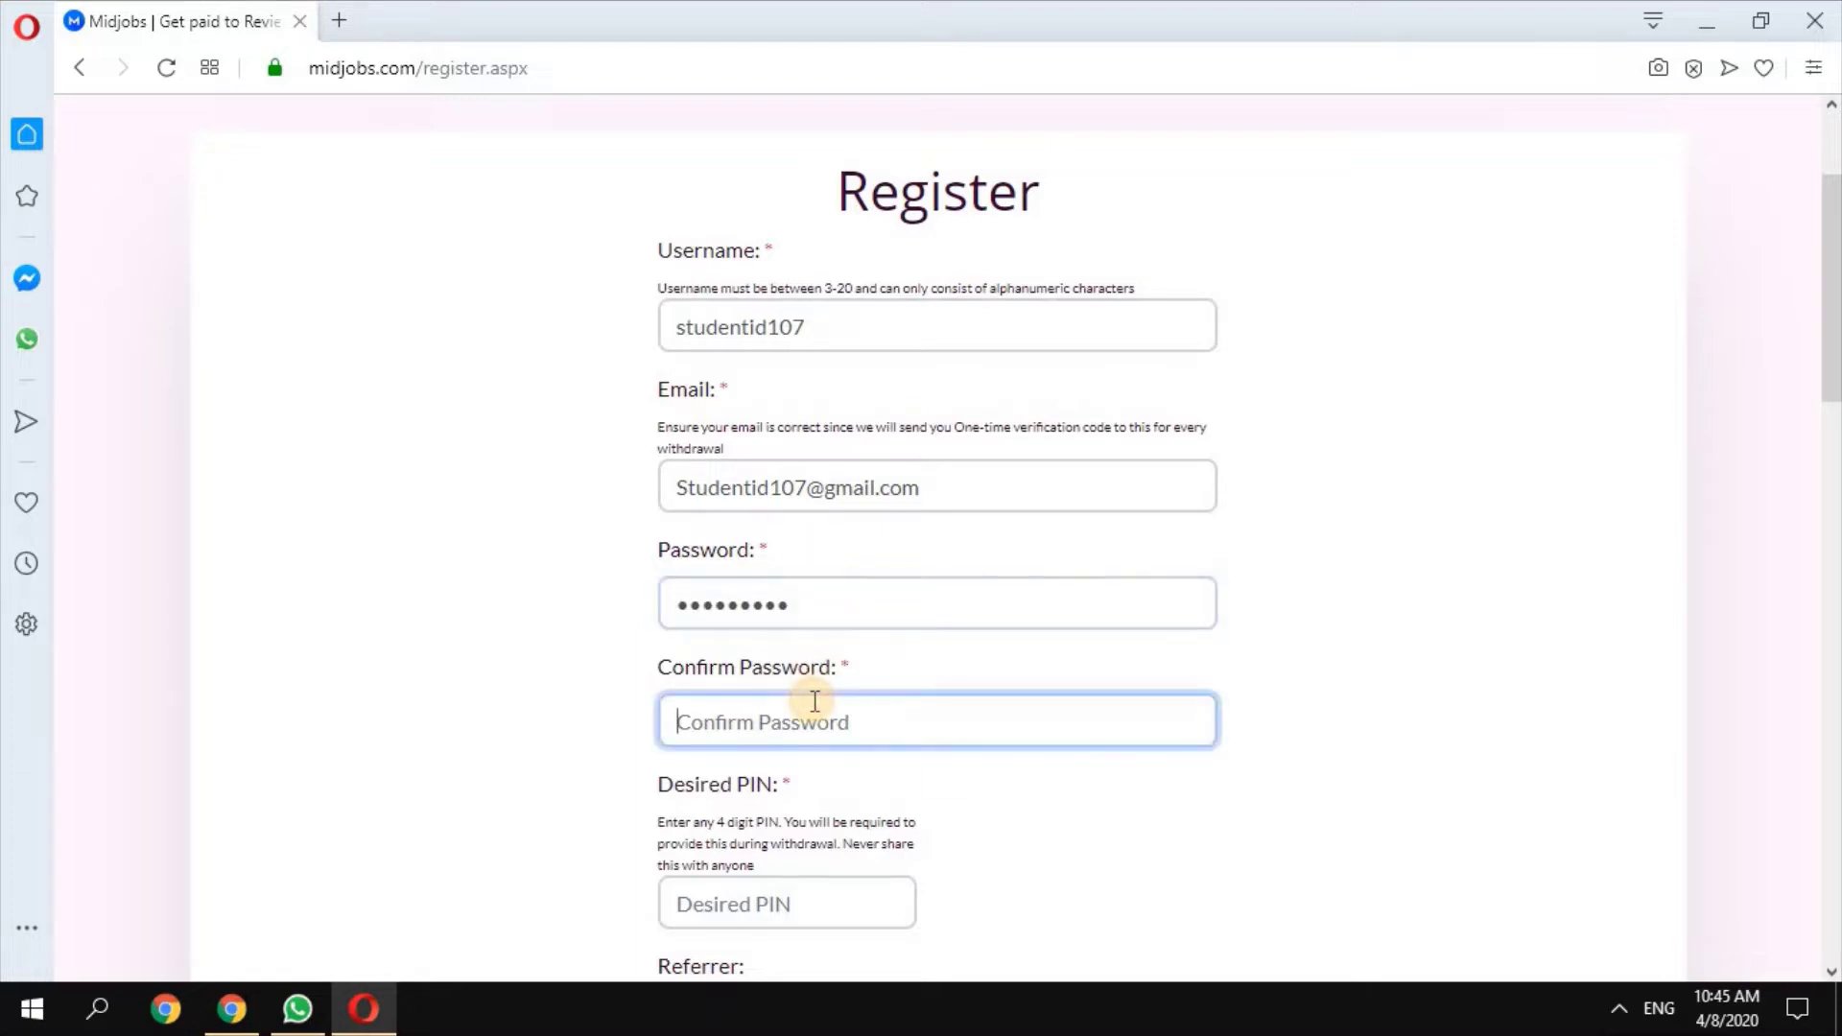
pyautogui.moveTo(1832, 340); pyautogui.dragTo(1833, 393)
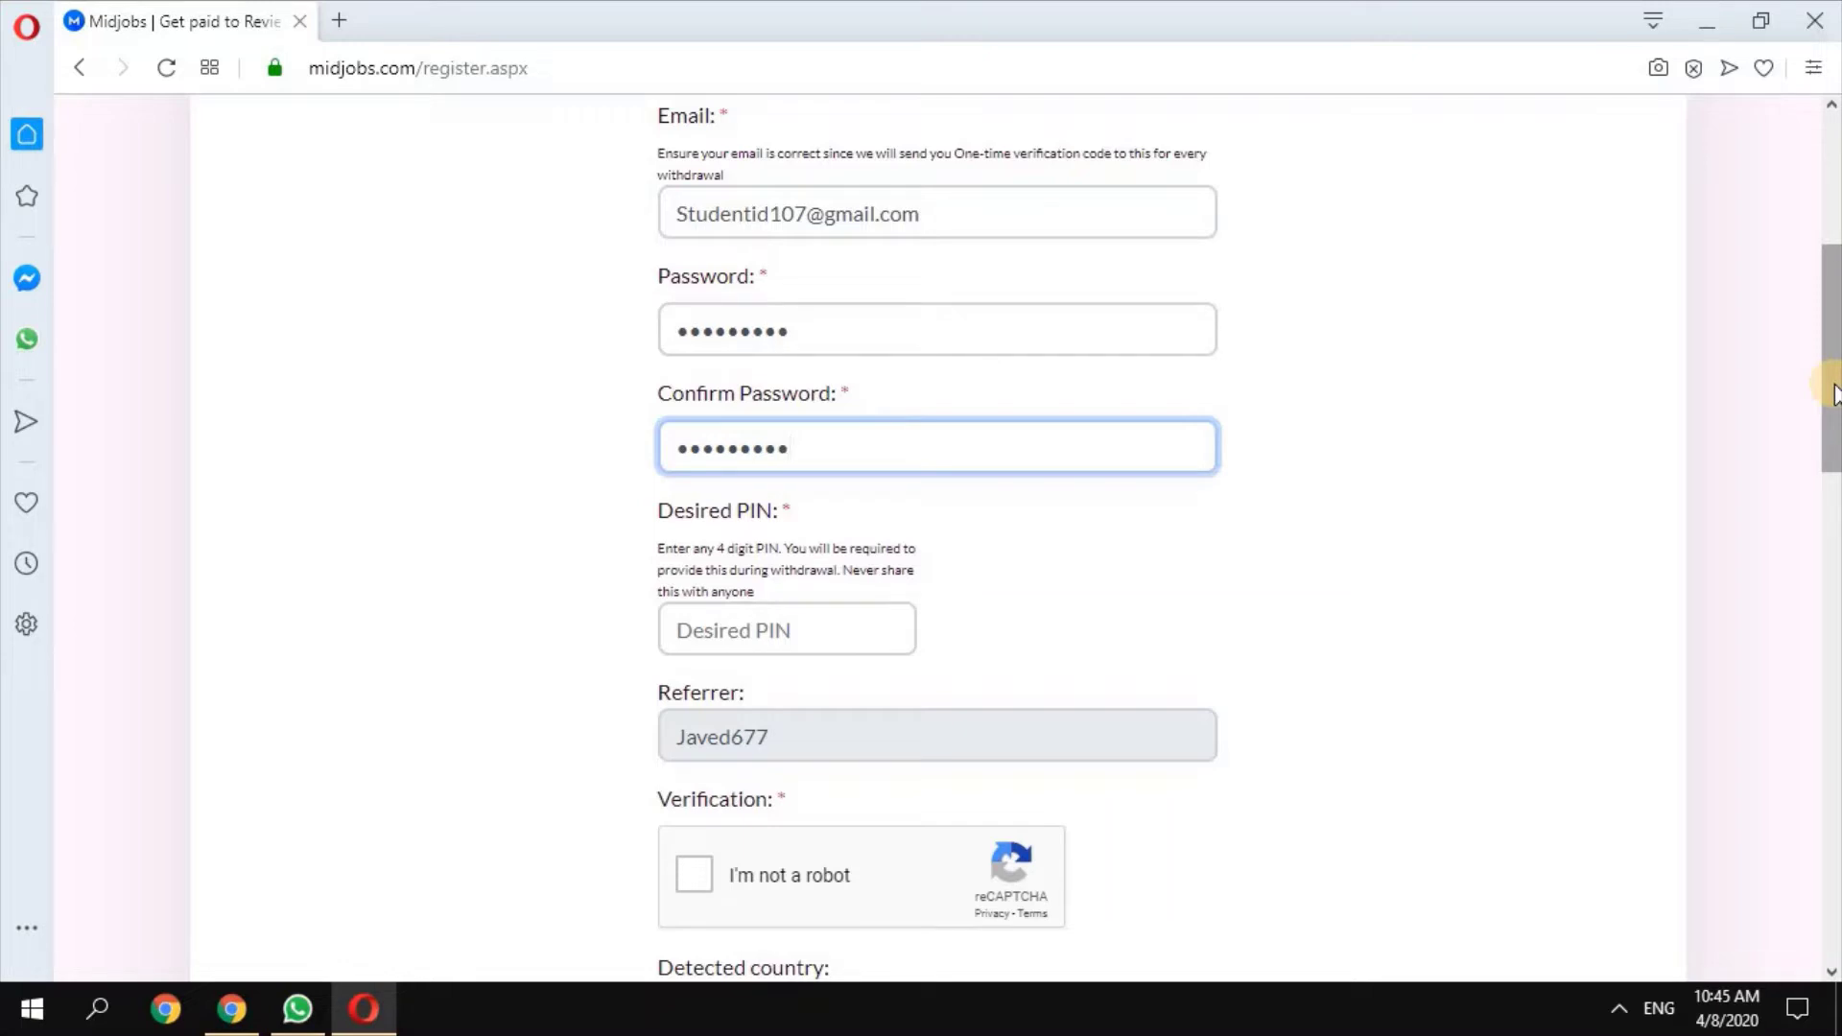
# Enter a four-digit withdrawal PIN in the Desired PIN field, leaving the prefilled referrer.
pyautogui.click(817, 640)
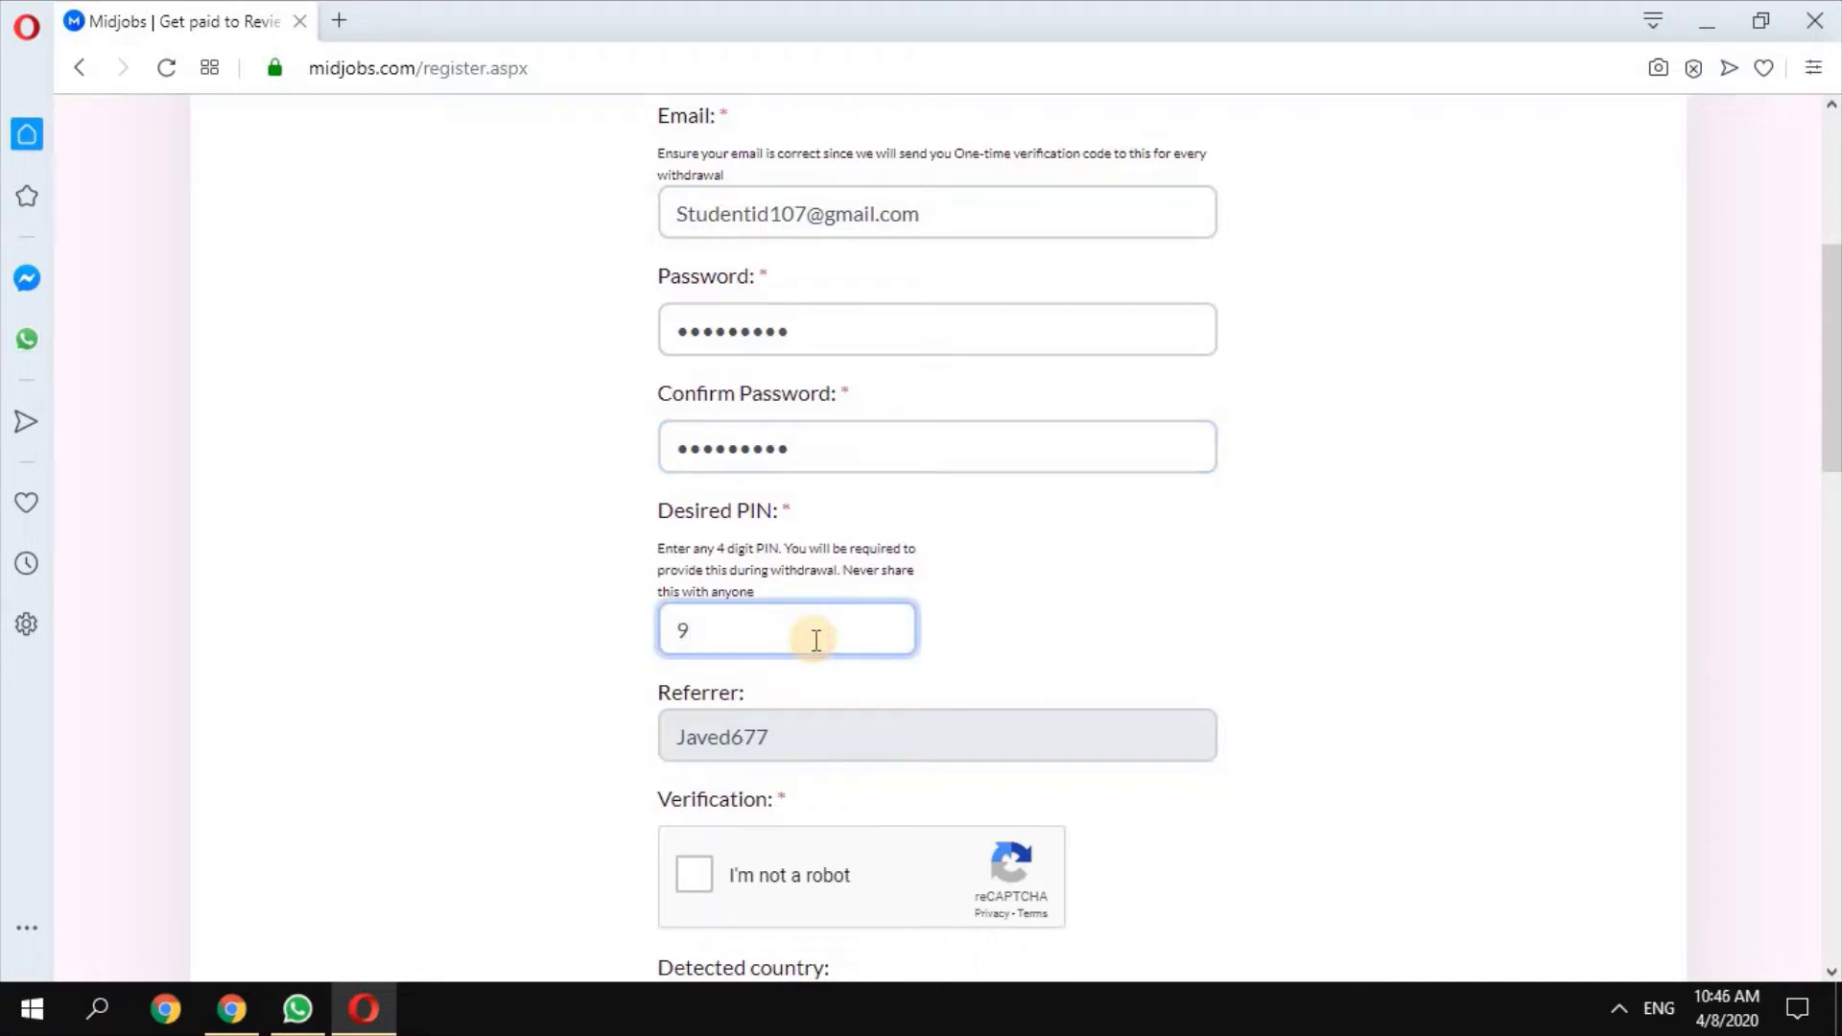
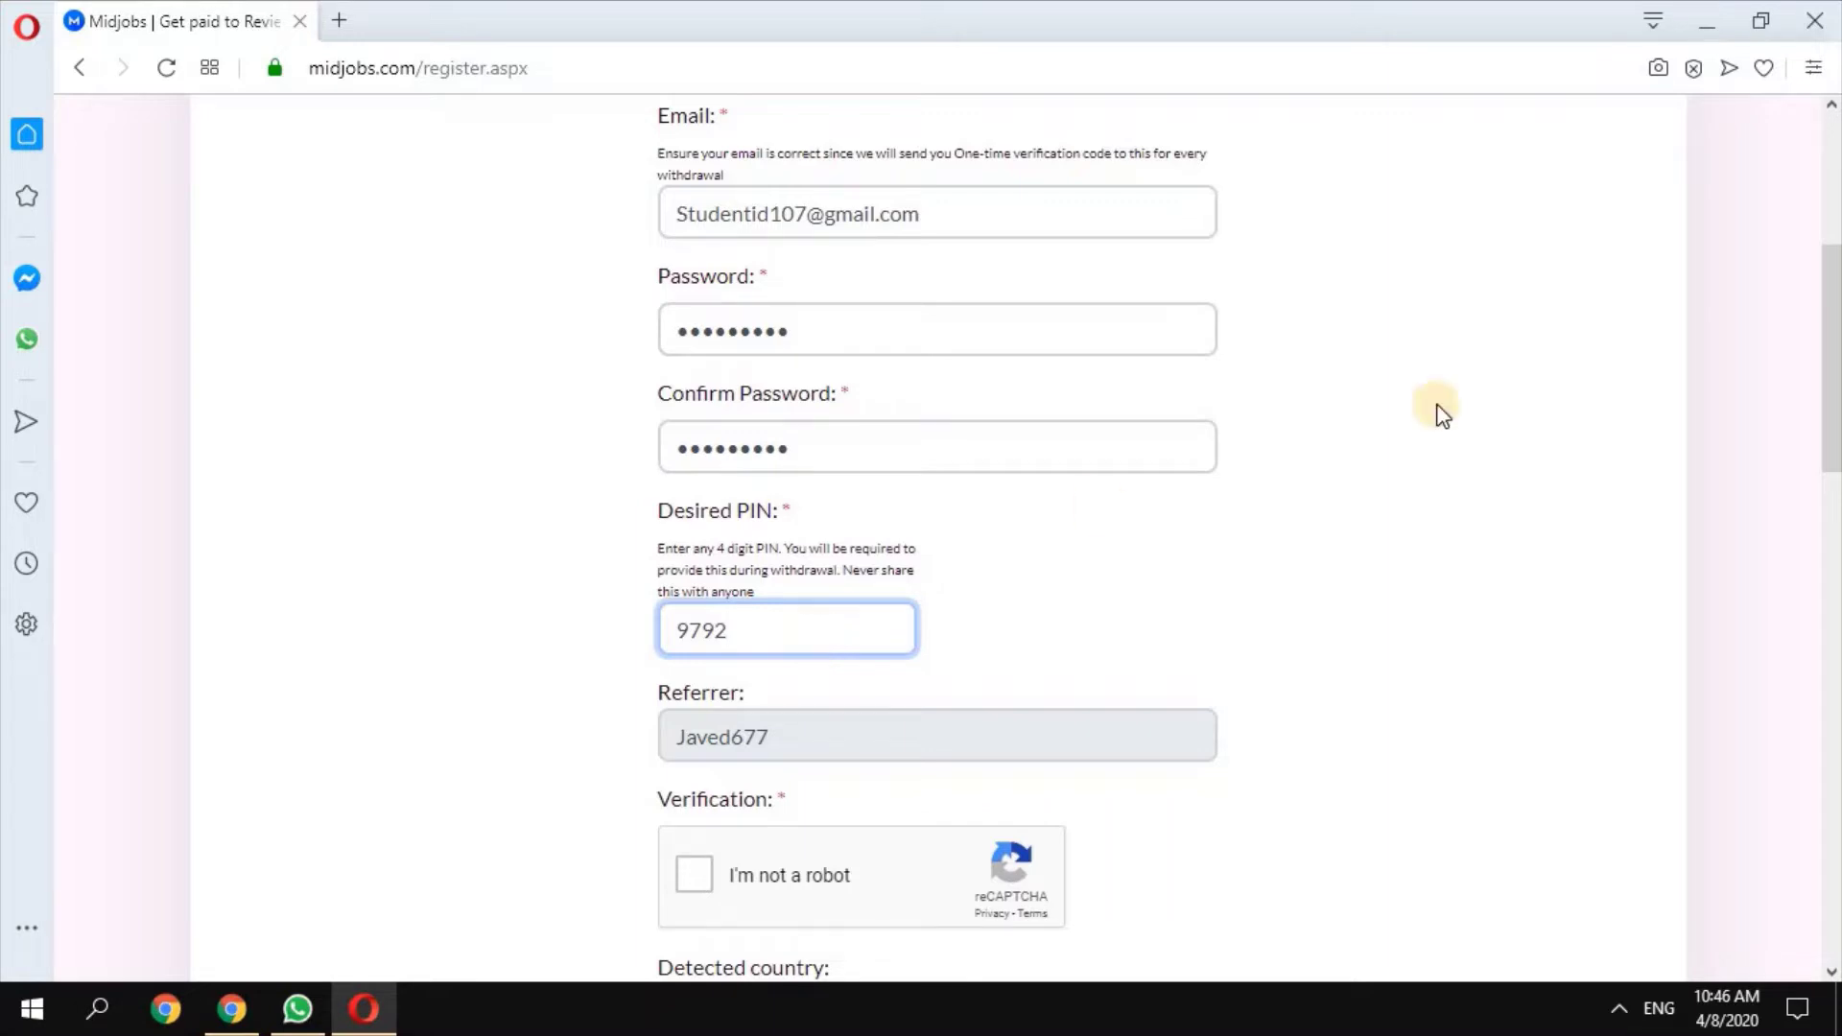
pyautogui.moveTo(1835, 380); pyautogui.dragTo(1835, 453)
pyautogui.moveTo(798, 457)
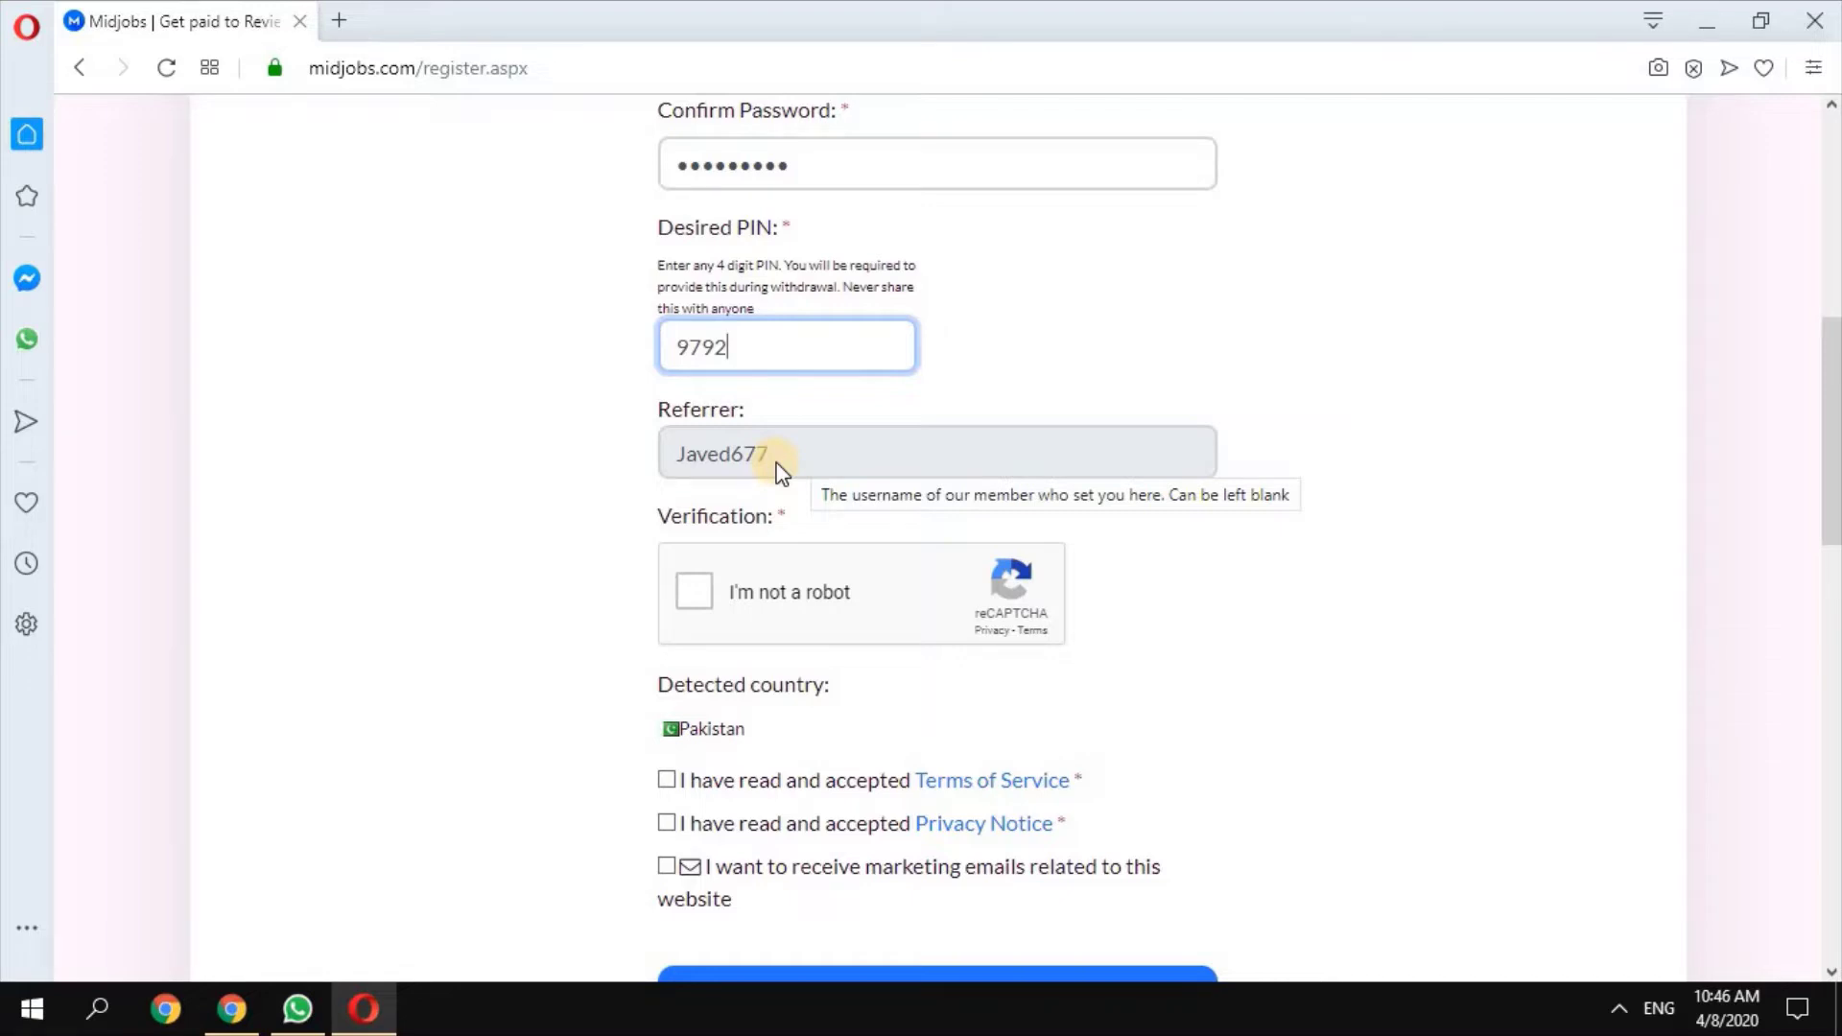
# Pass the reCAPTCHA by selecting the two traffic-light tiles and verifying.
pyautogui.click(689, 595)
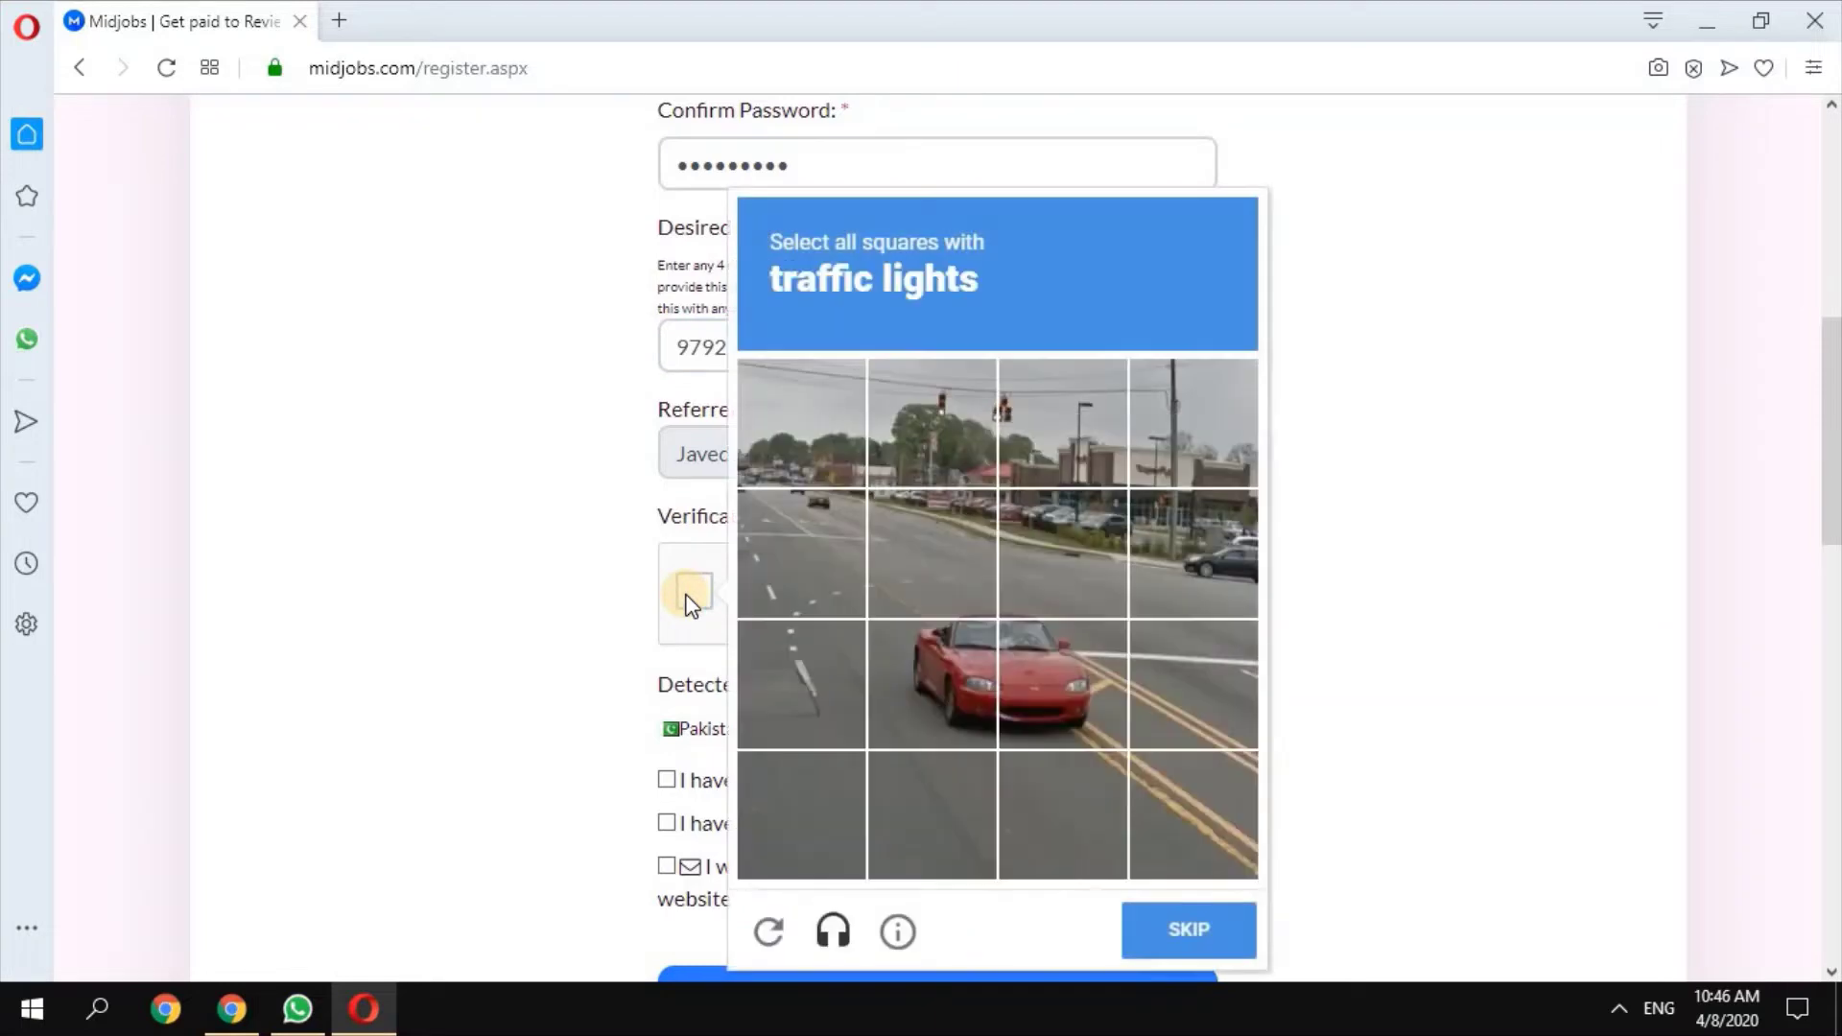
pyautogui.click(941, 440)
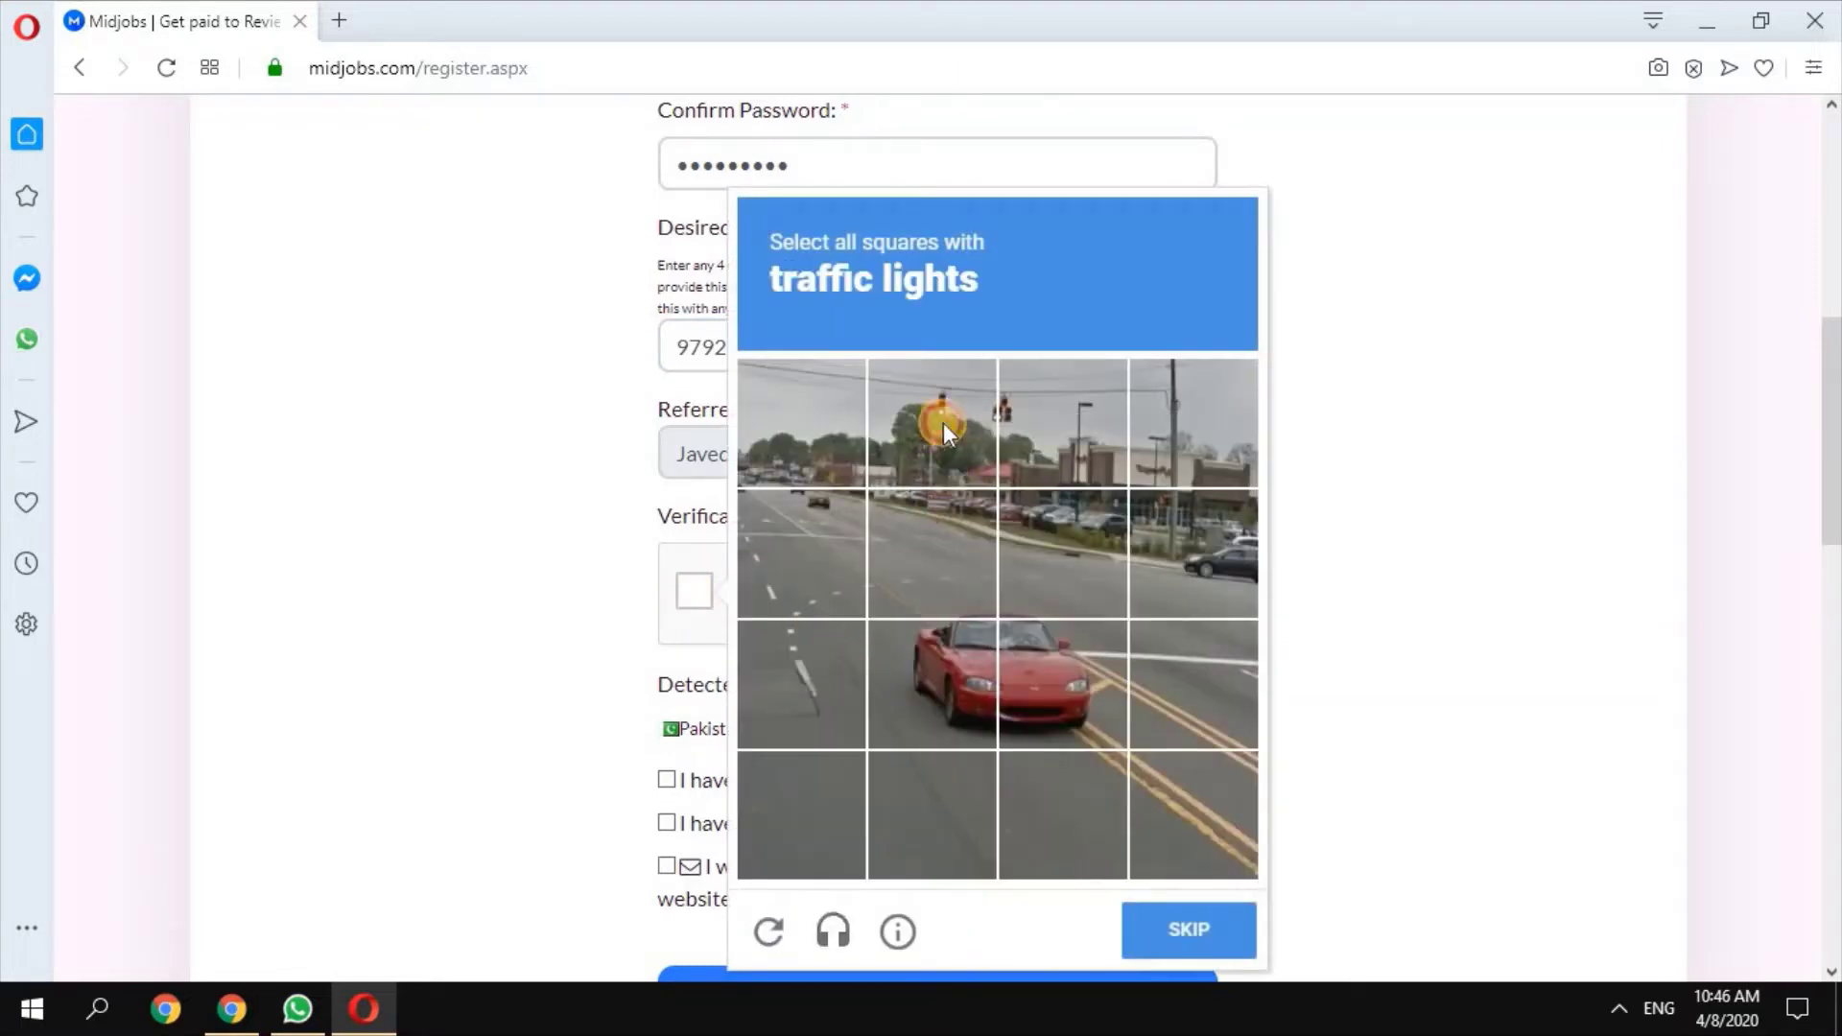
pyautogui.click(1064, 430)
pyautogui.click(1170, 929)
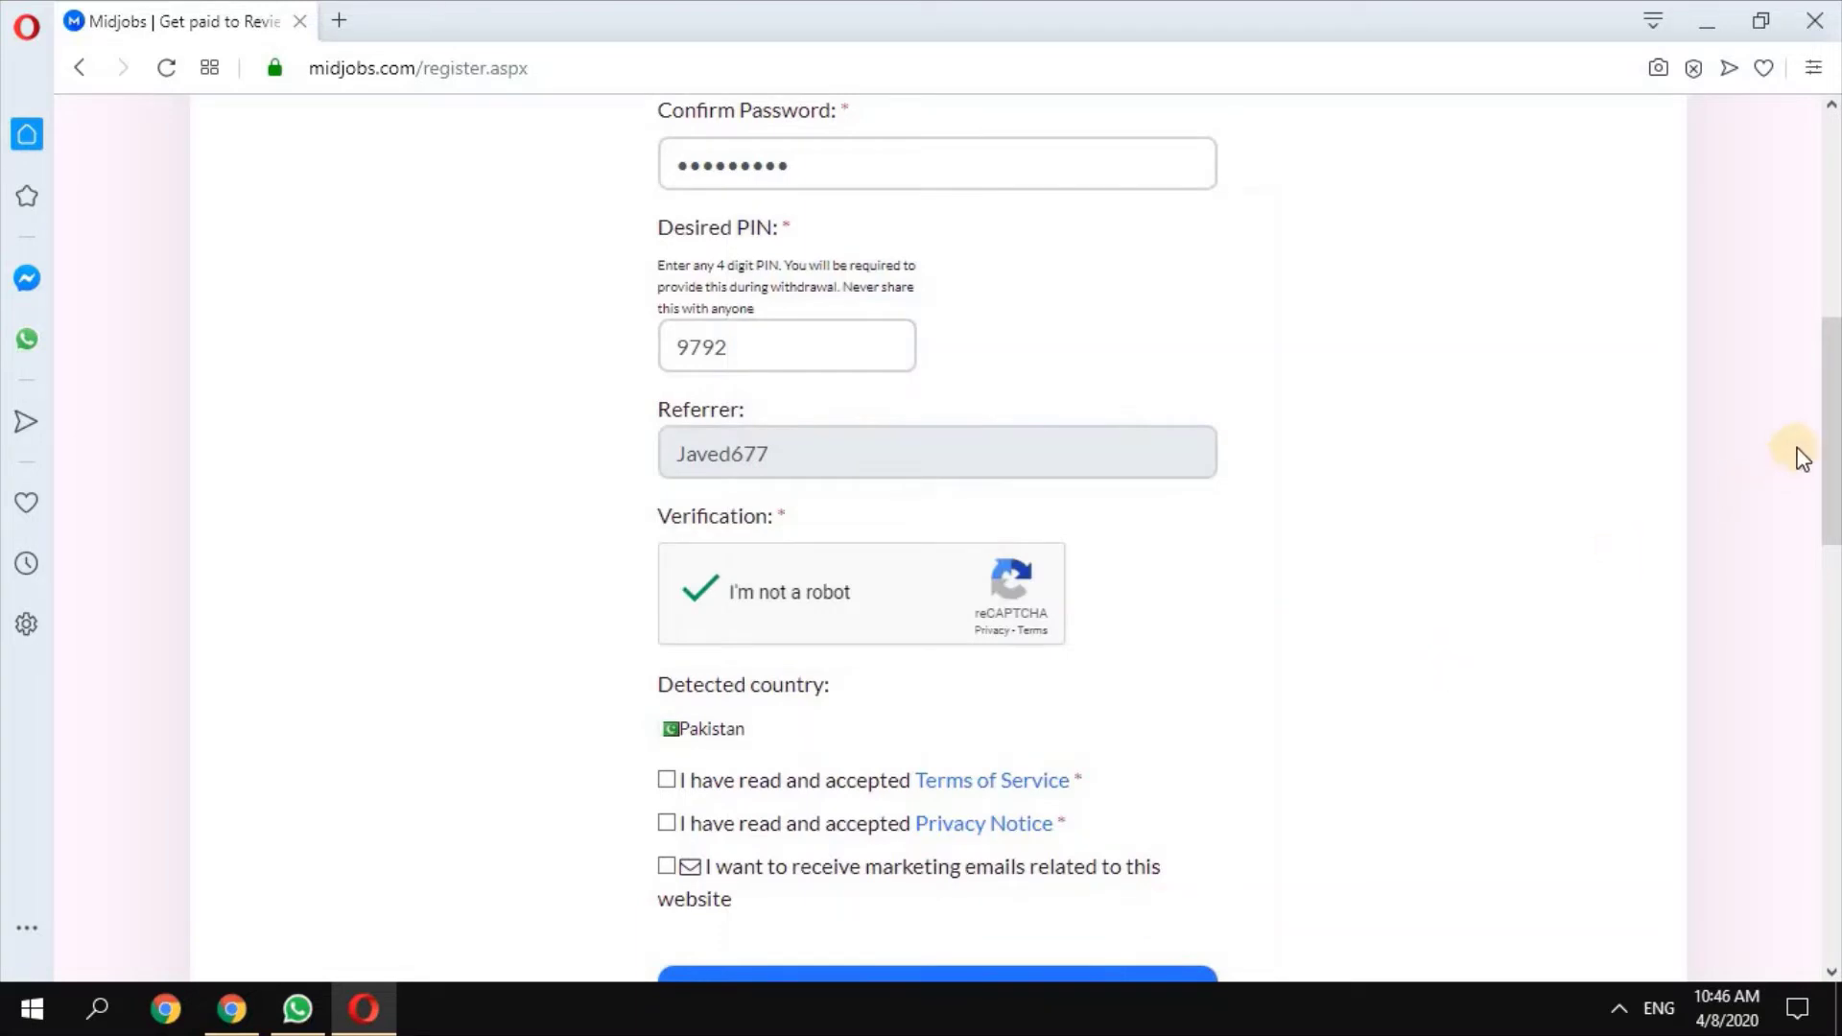
# Tick the Terms of Service and Privacy Notice checkboxes, leaving marketing emails unticked.
pyautogui.moveTo(1833, 466); pyautogui.dragTo(1833, 489)
pyautogui.moveTo(1832, 494); pyautogui.dragTo(1833, 498)
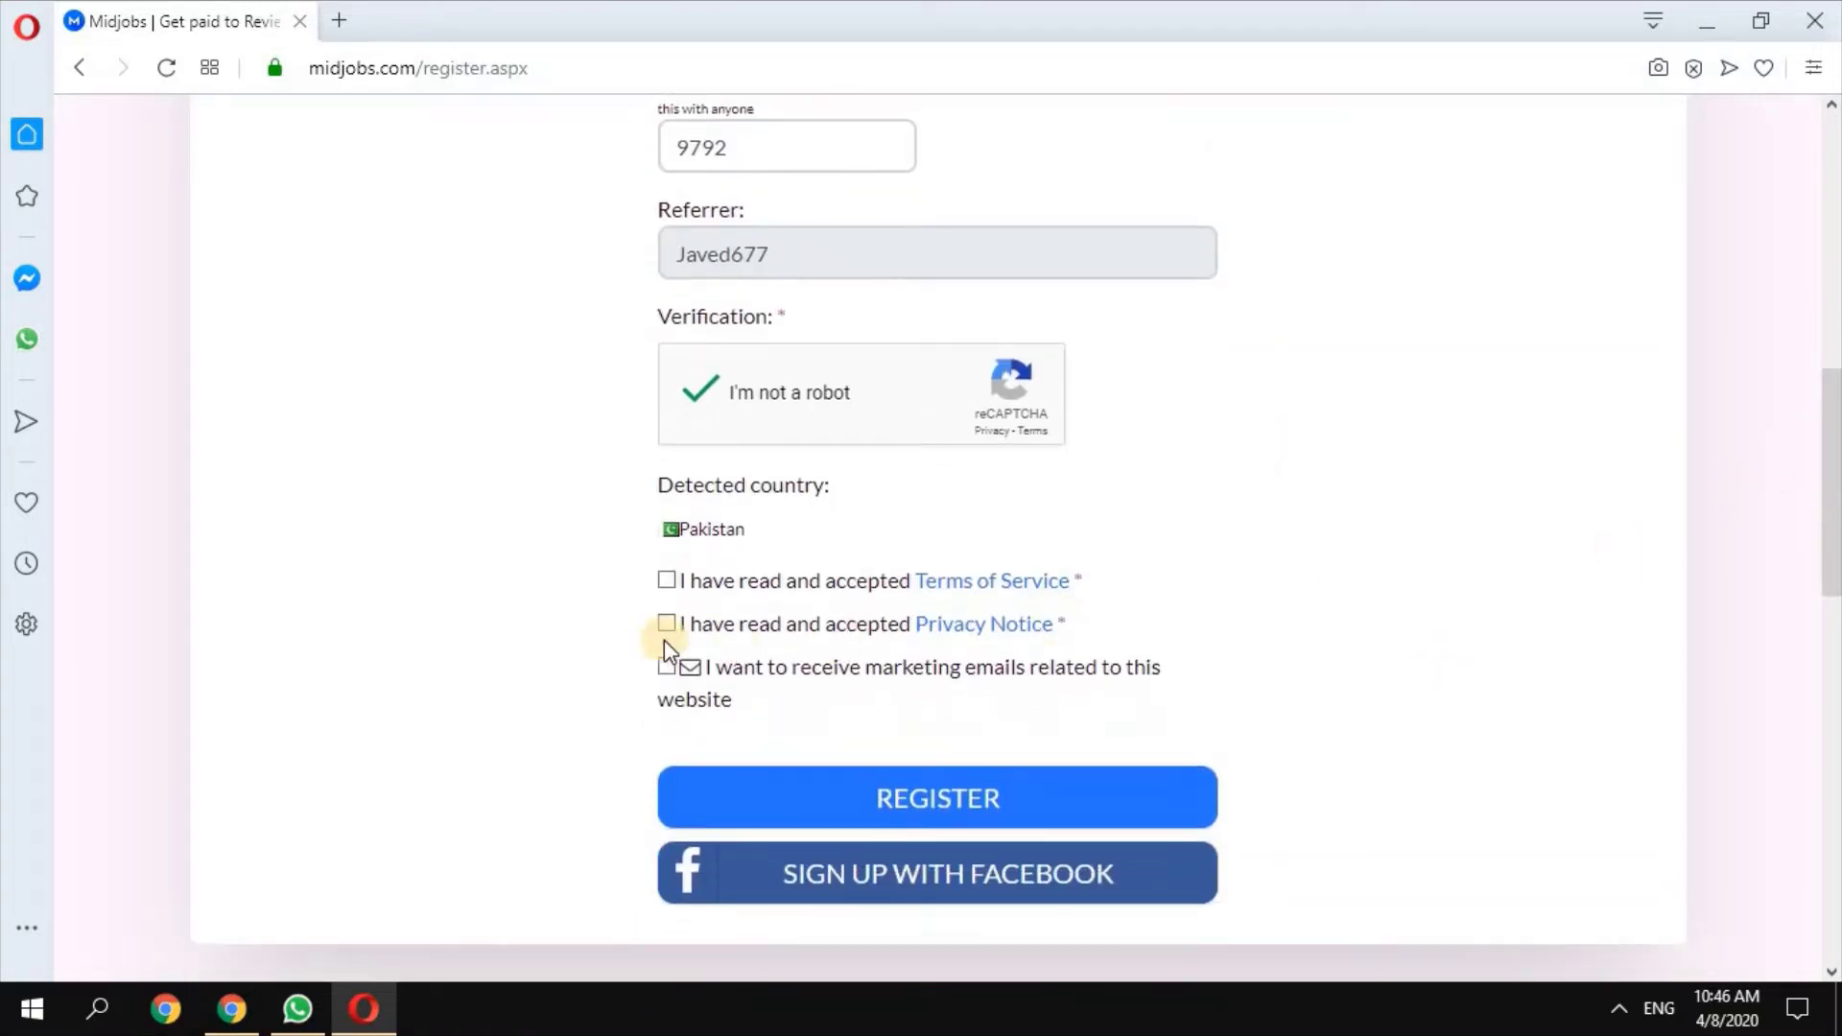
pyautogui.click(664, 581)
pyautogui.click(667, 621)
# Submit the registration form, re-check the fields, and submit again to reach the dashboard.
pyautogui.click(943, 801)
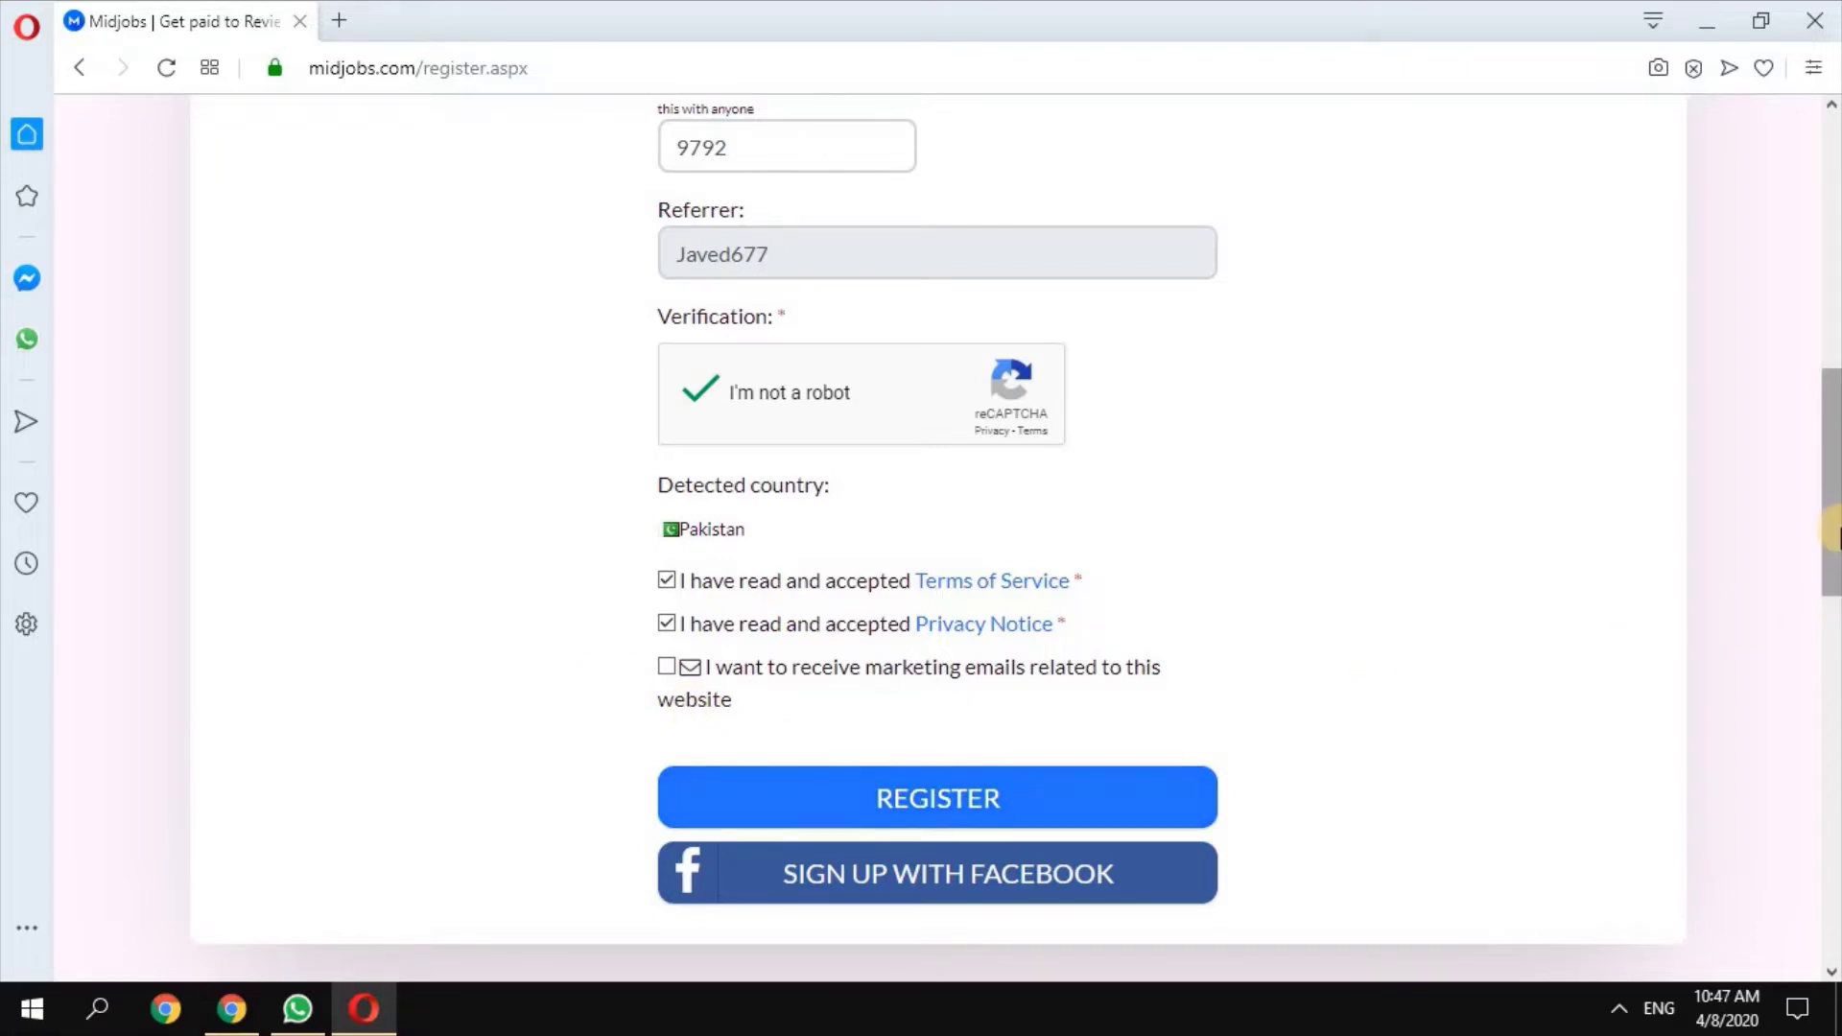
pyautogui.moveTo(1835, 526); pyautogui.dragTo(1837, 354)
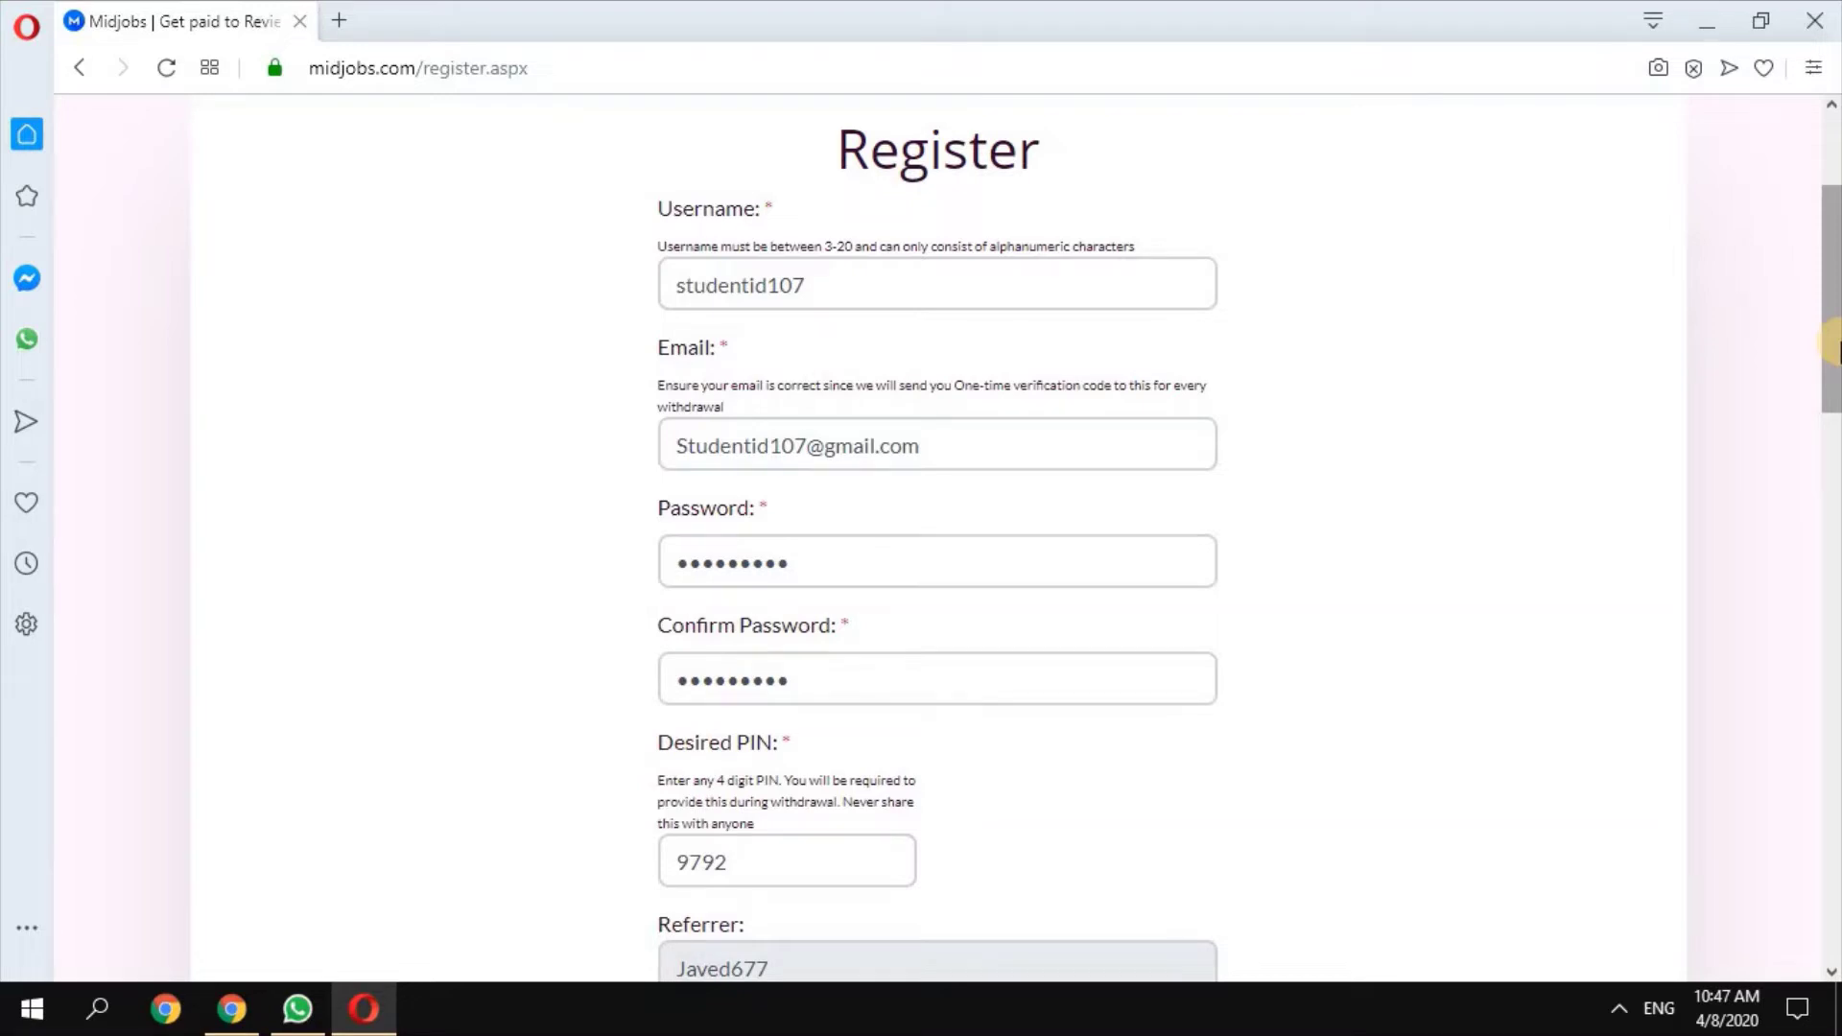
pyautogui.moveTo(1835, 353); pyautogui.dragTo(1835, 460)
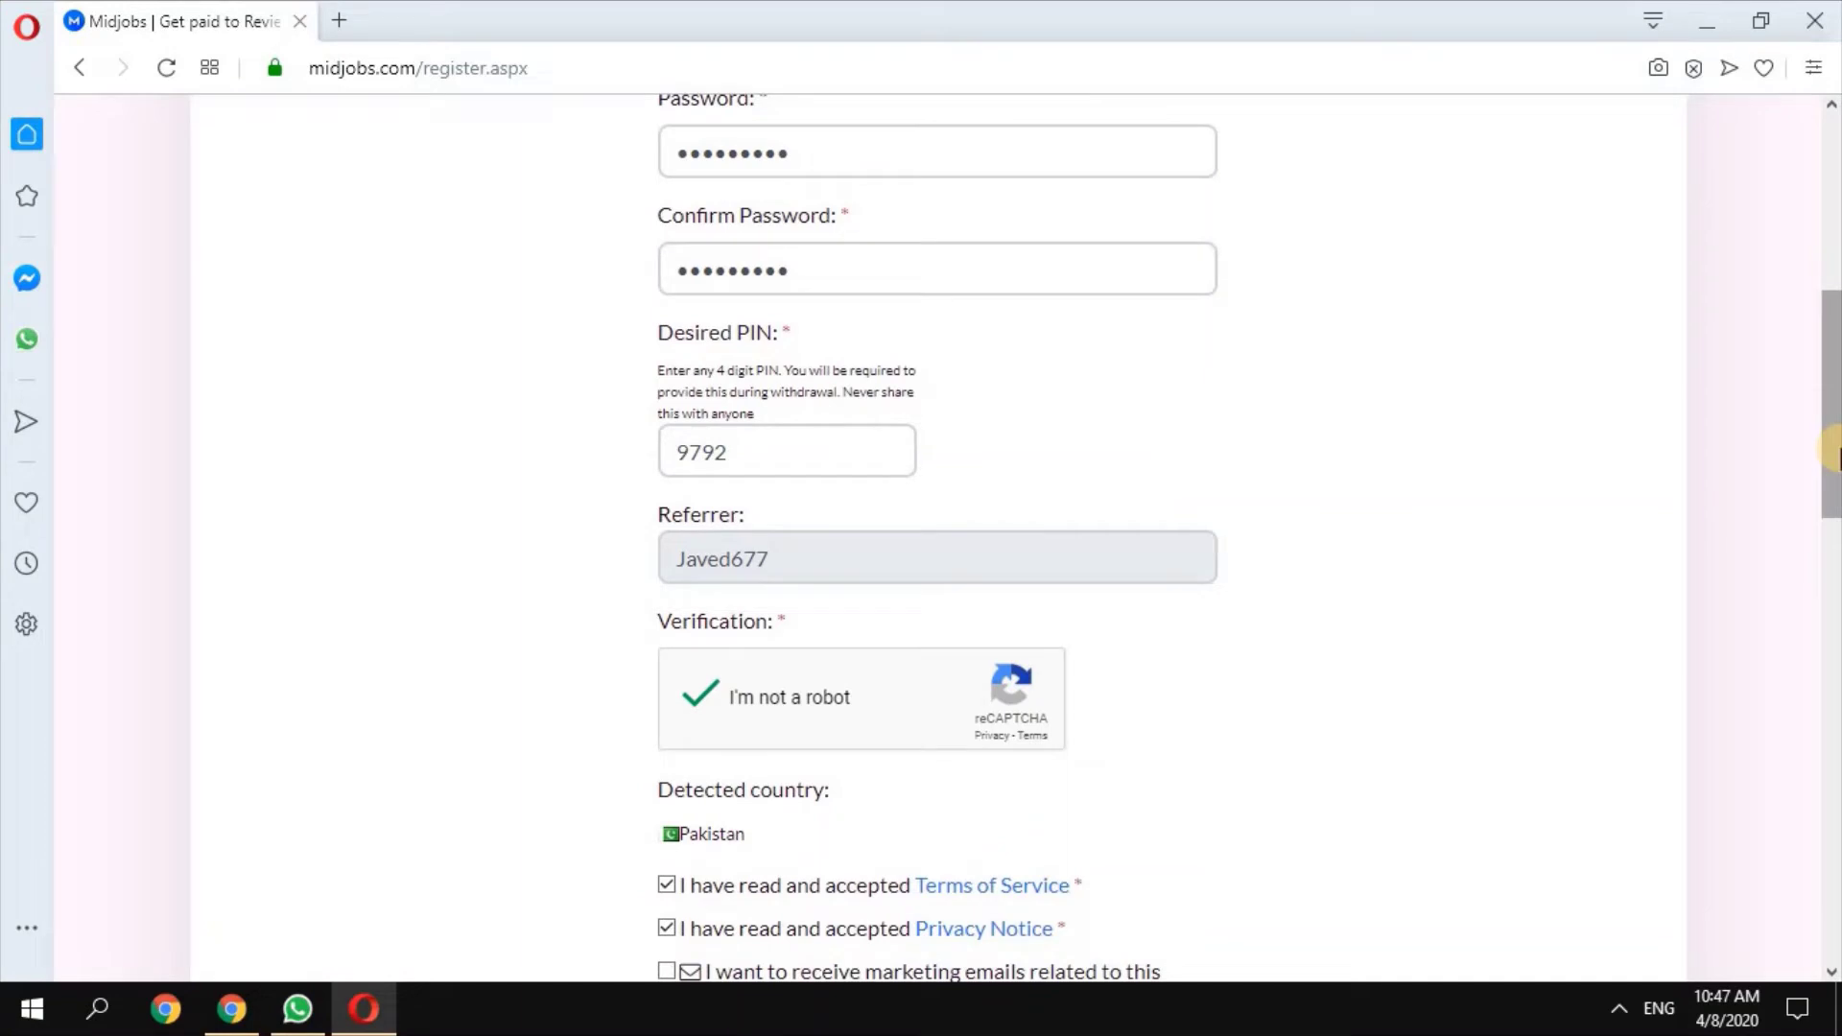
pyautogui.moveTo(1835, 453); pyautogui.dragTo(1834, 519)
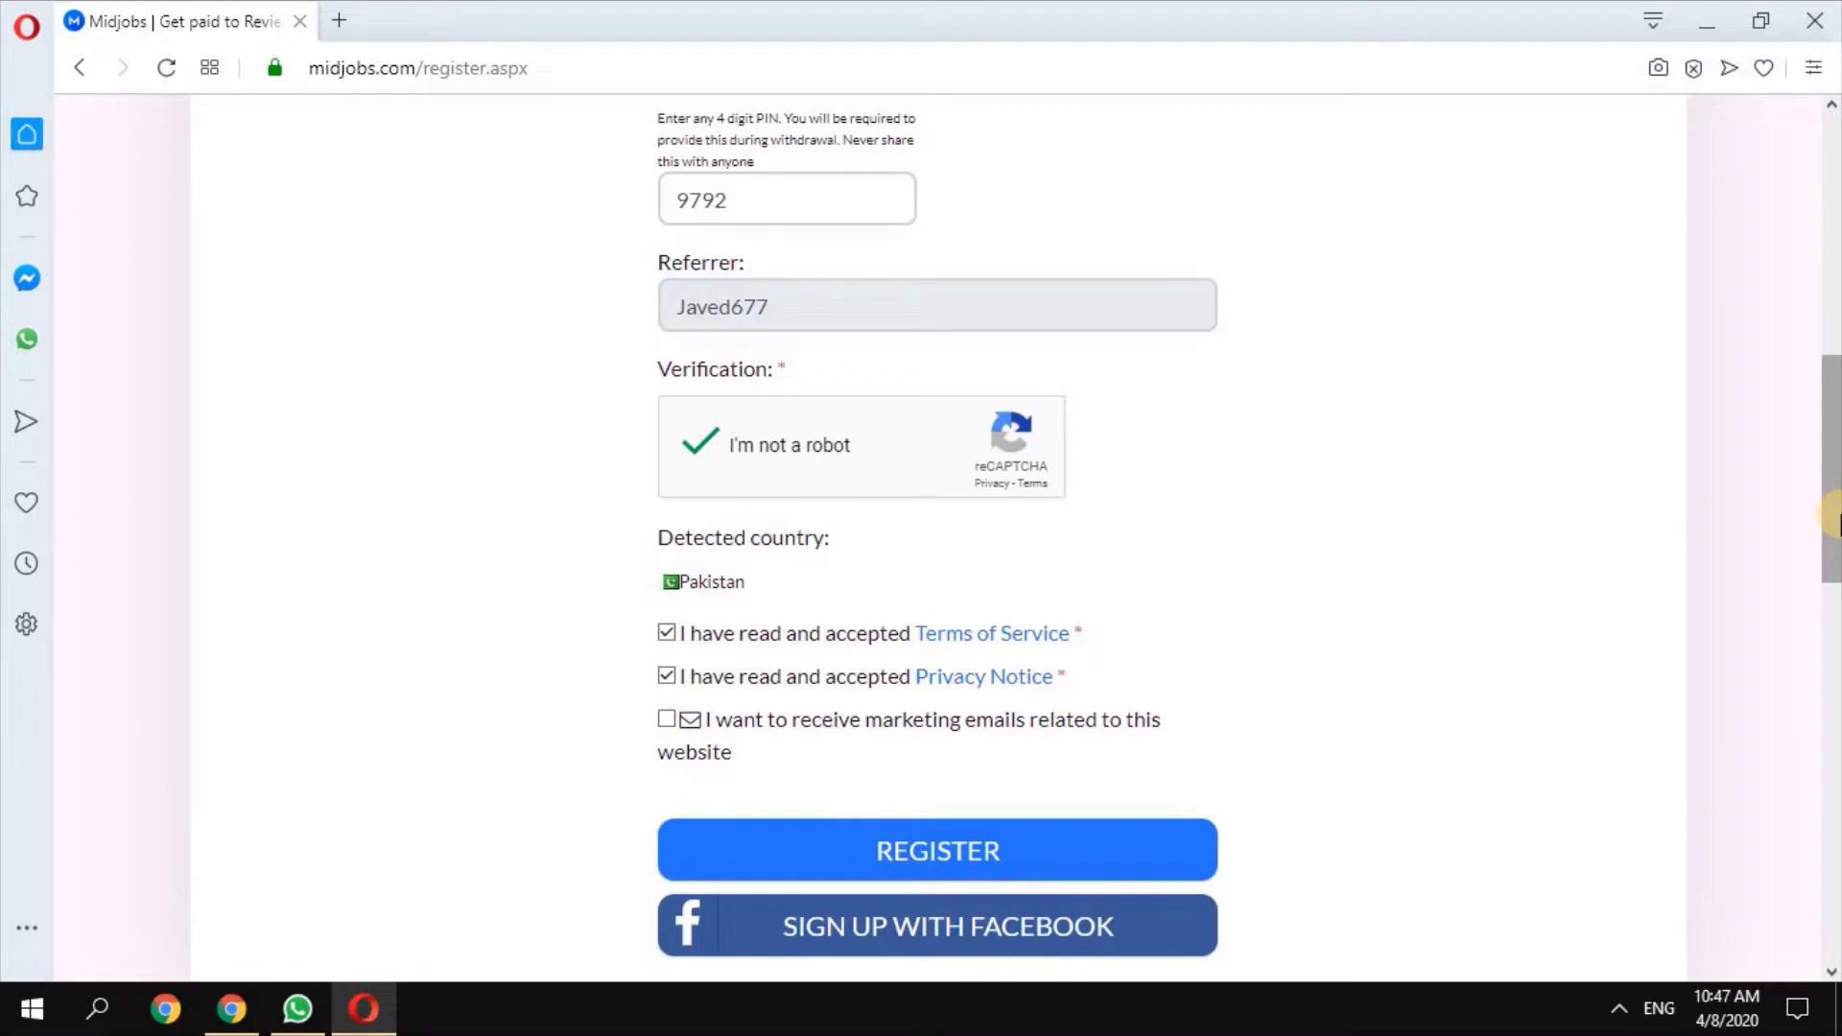
pyautogui.click(989, 850)
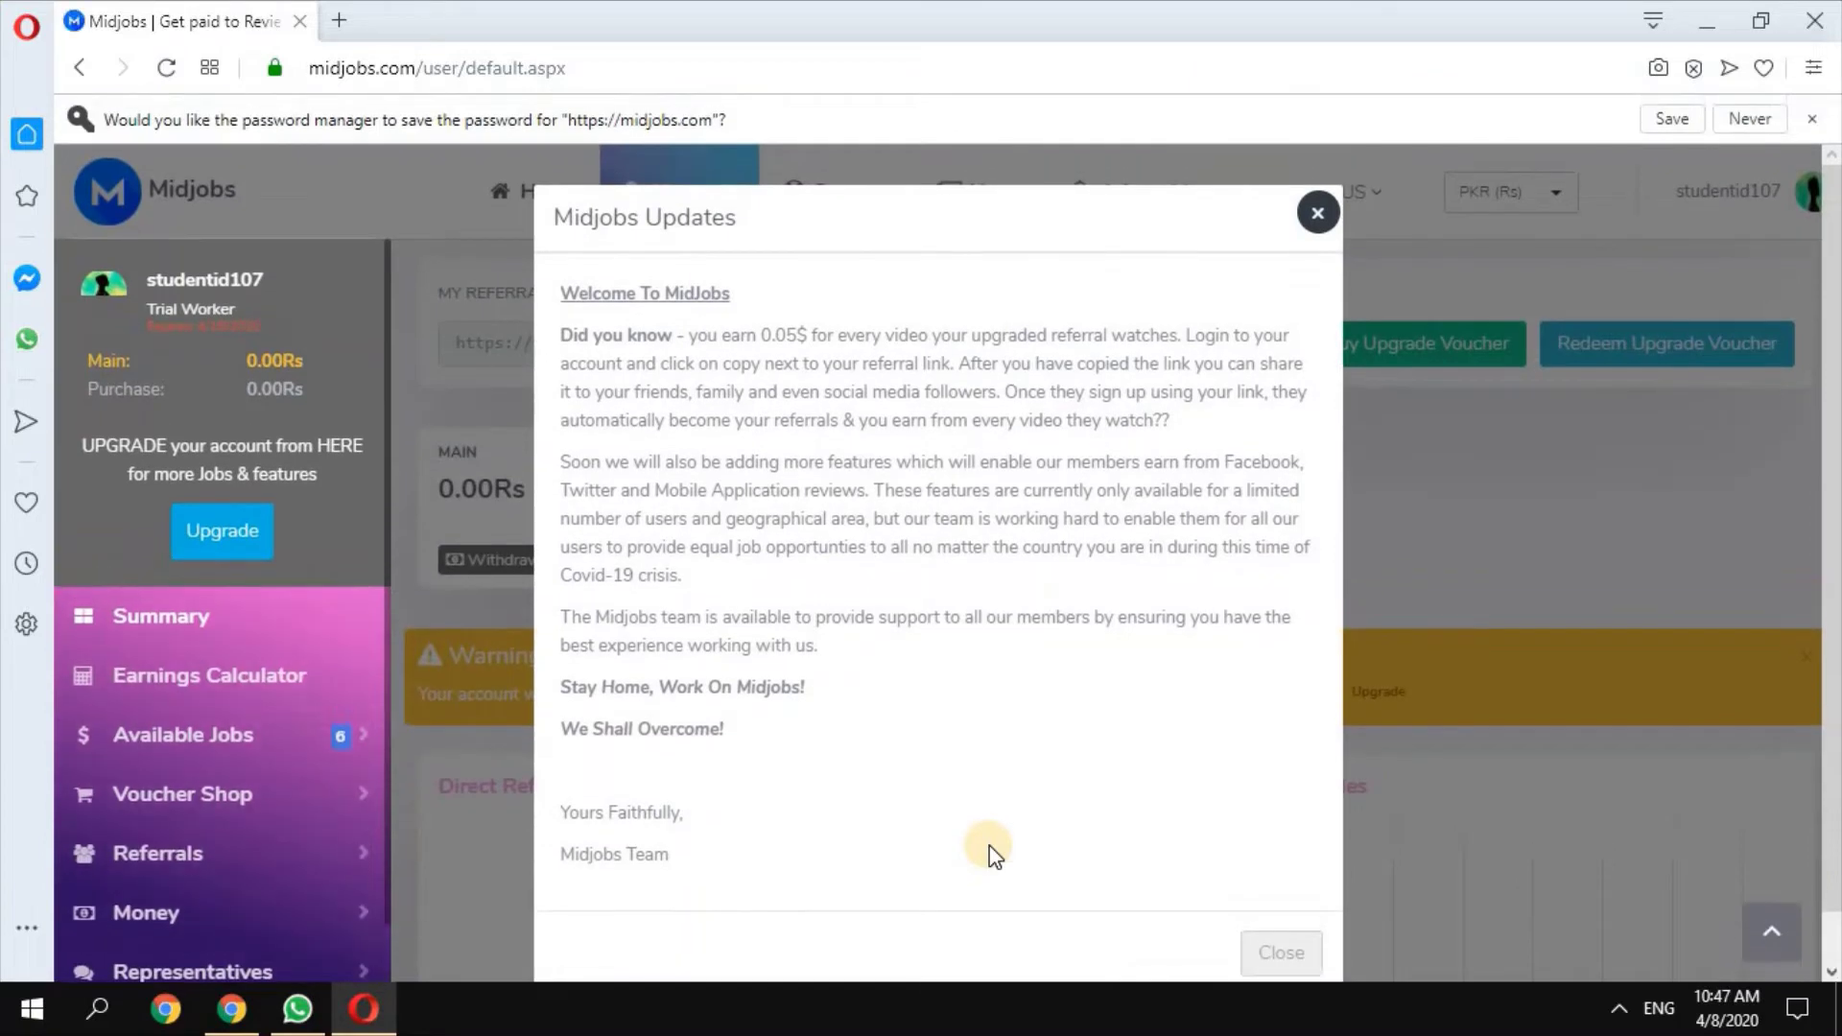
# Close the Midjobs Updates popup to reveal the 0.00Rs dashboard.
pyautogui.click(1318, 213)
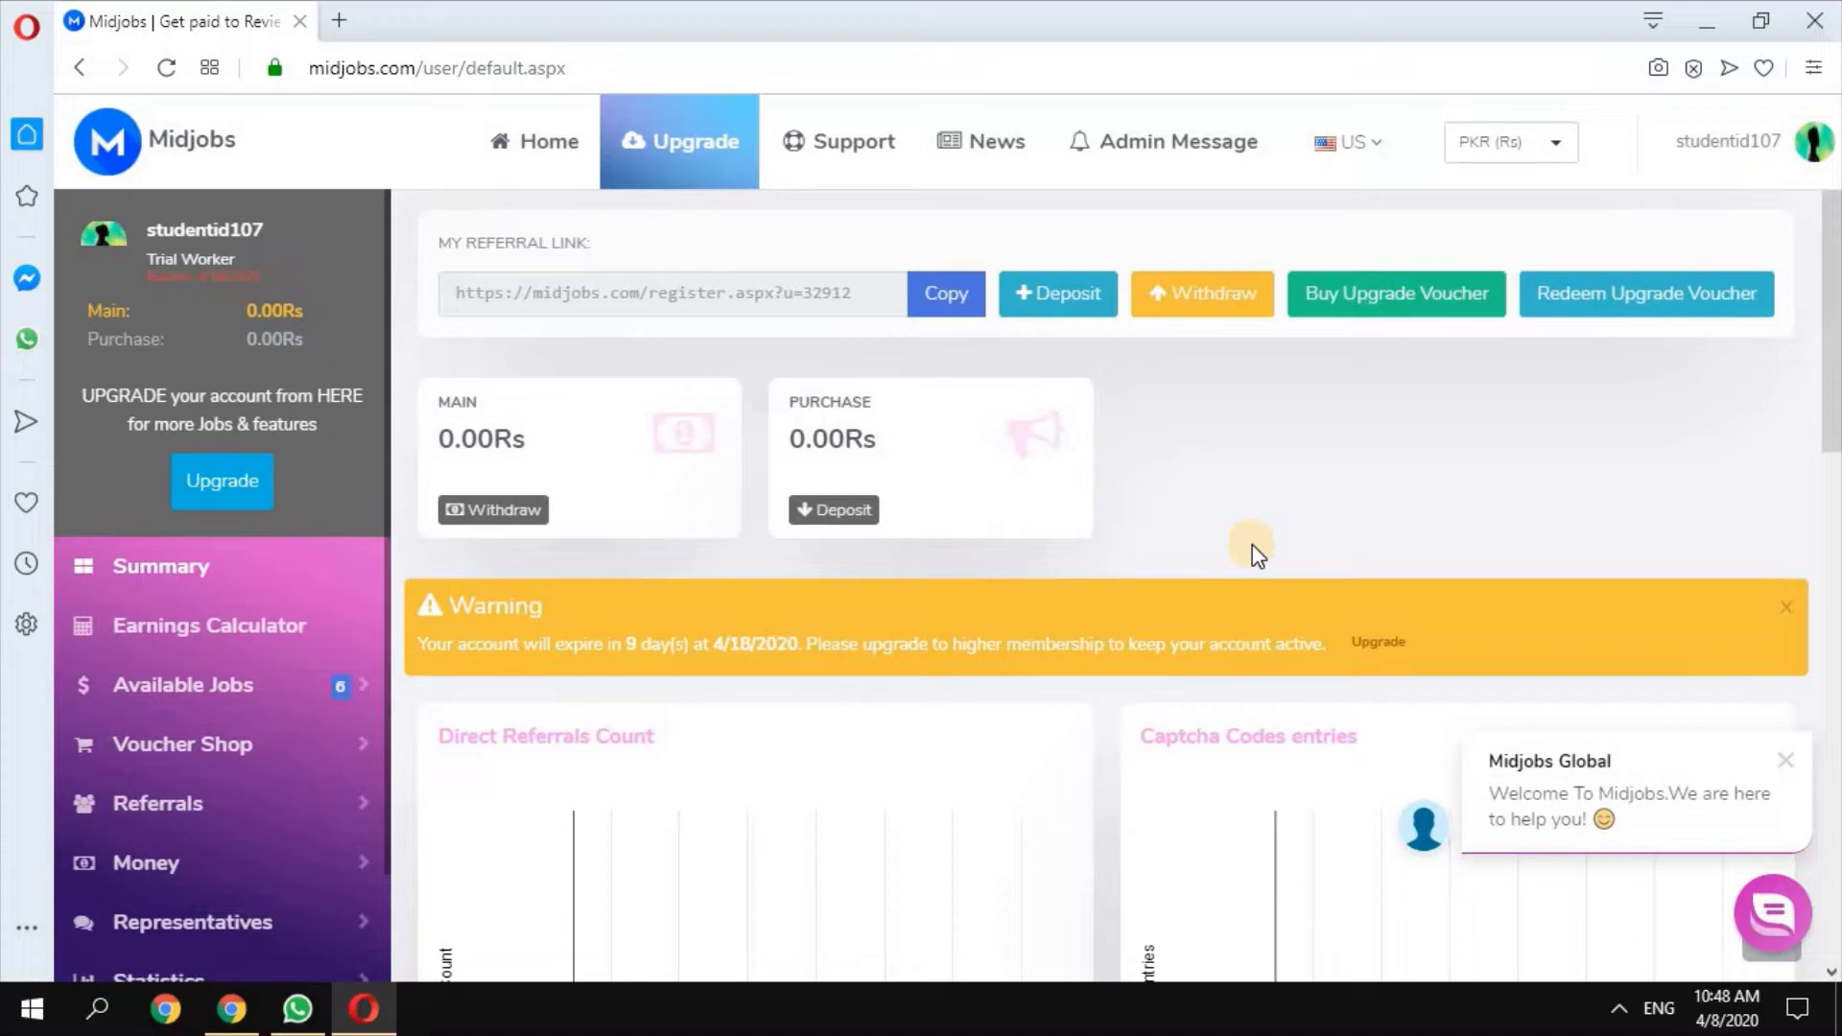
pyautogui.click(934, 303)
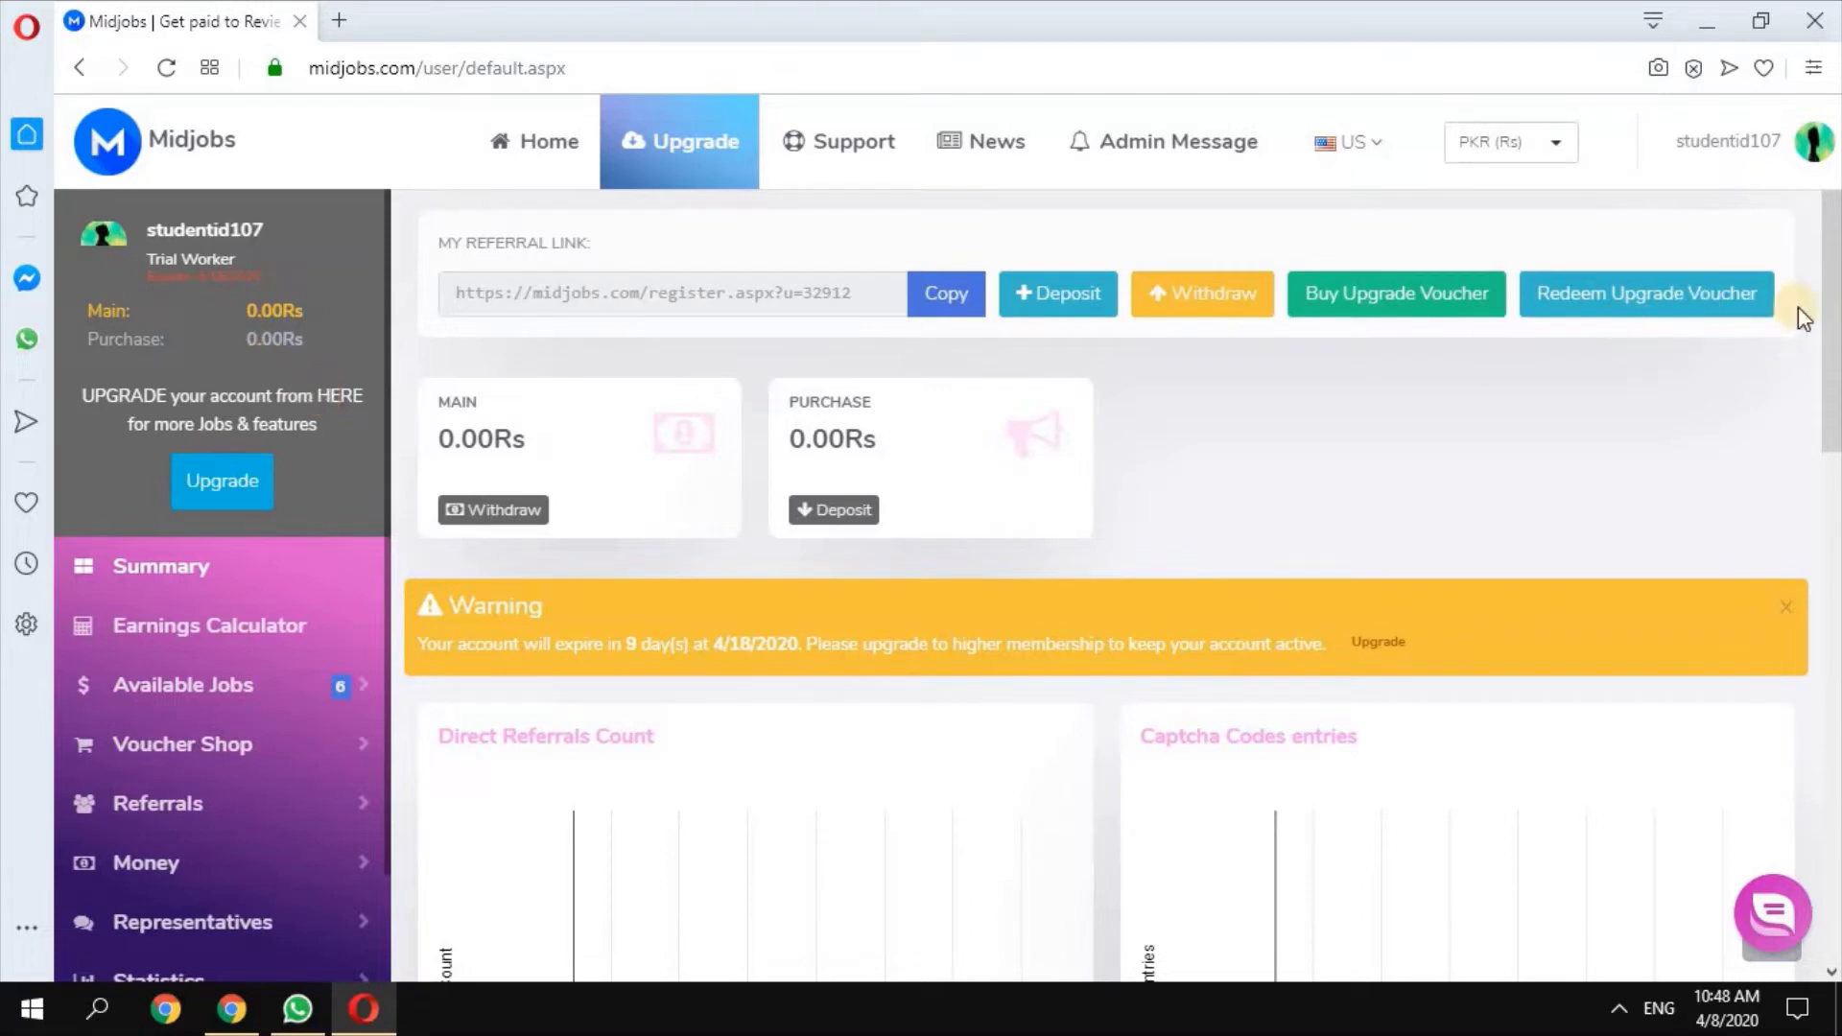
pyautogui.moveTo(1833, 316); pyautogui.dragTo(1833, 419)
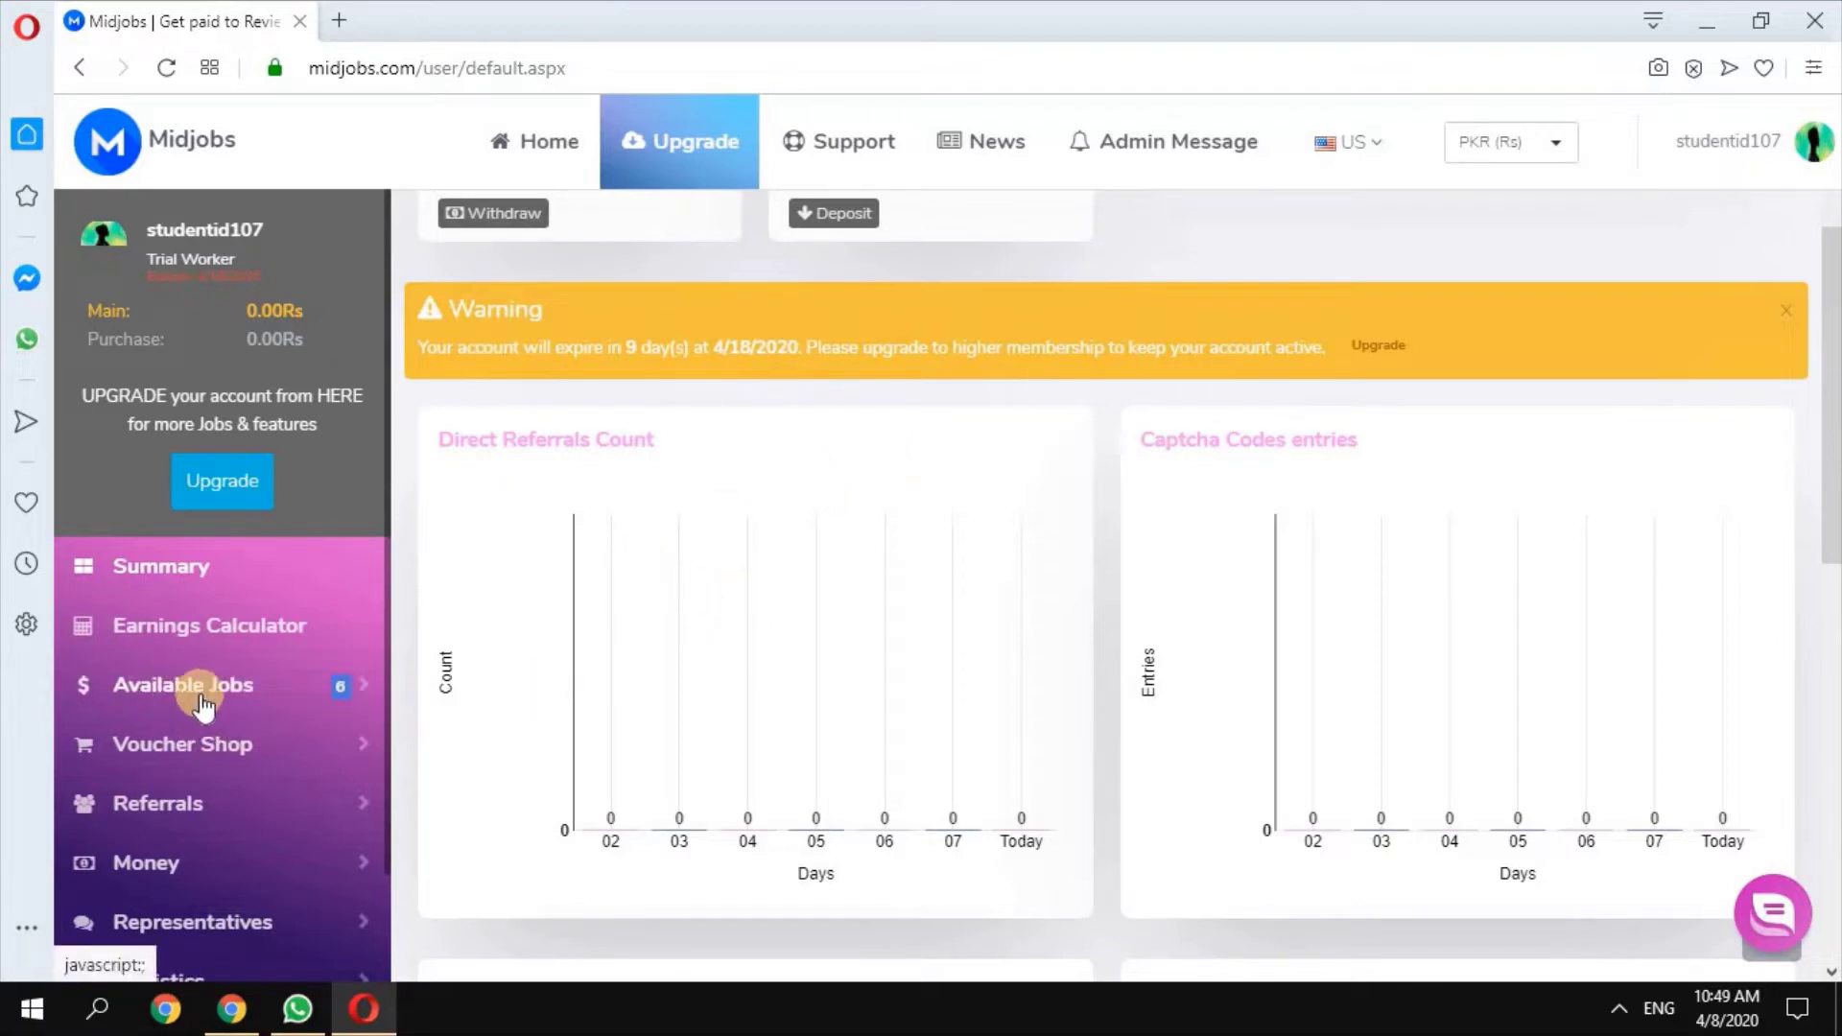
# Open Midjobs TV under Available Jobs to list the 25.11Rs YouTube trailer videos.
pyautogui.click(309, 704)
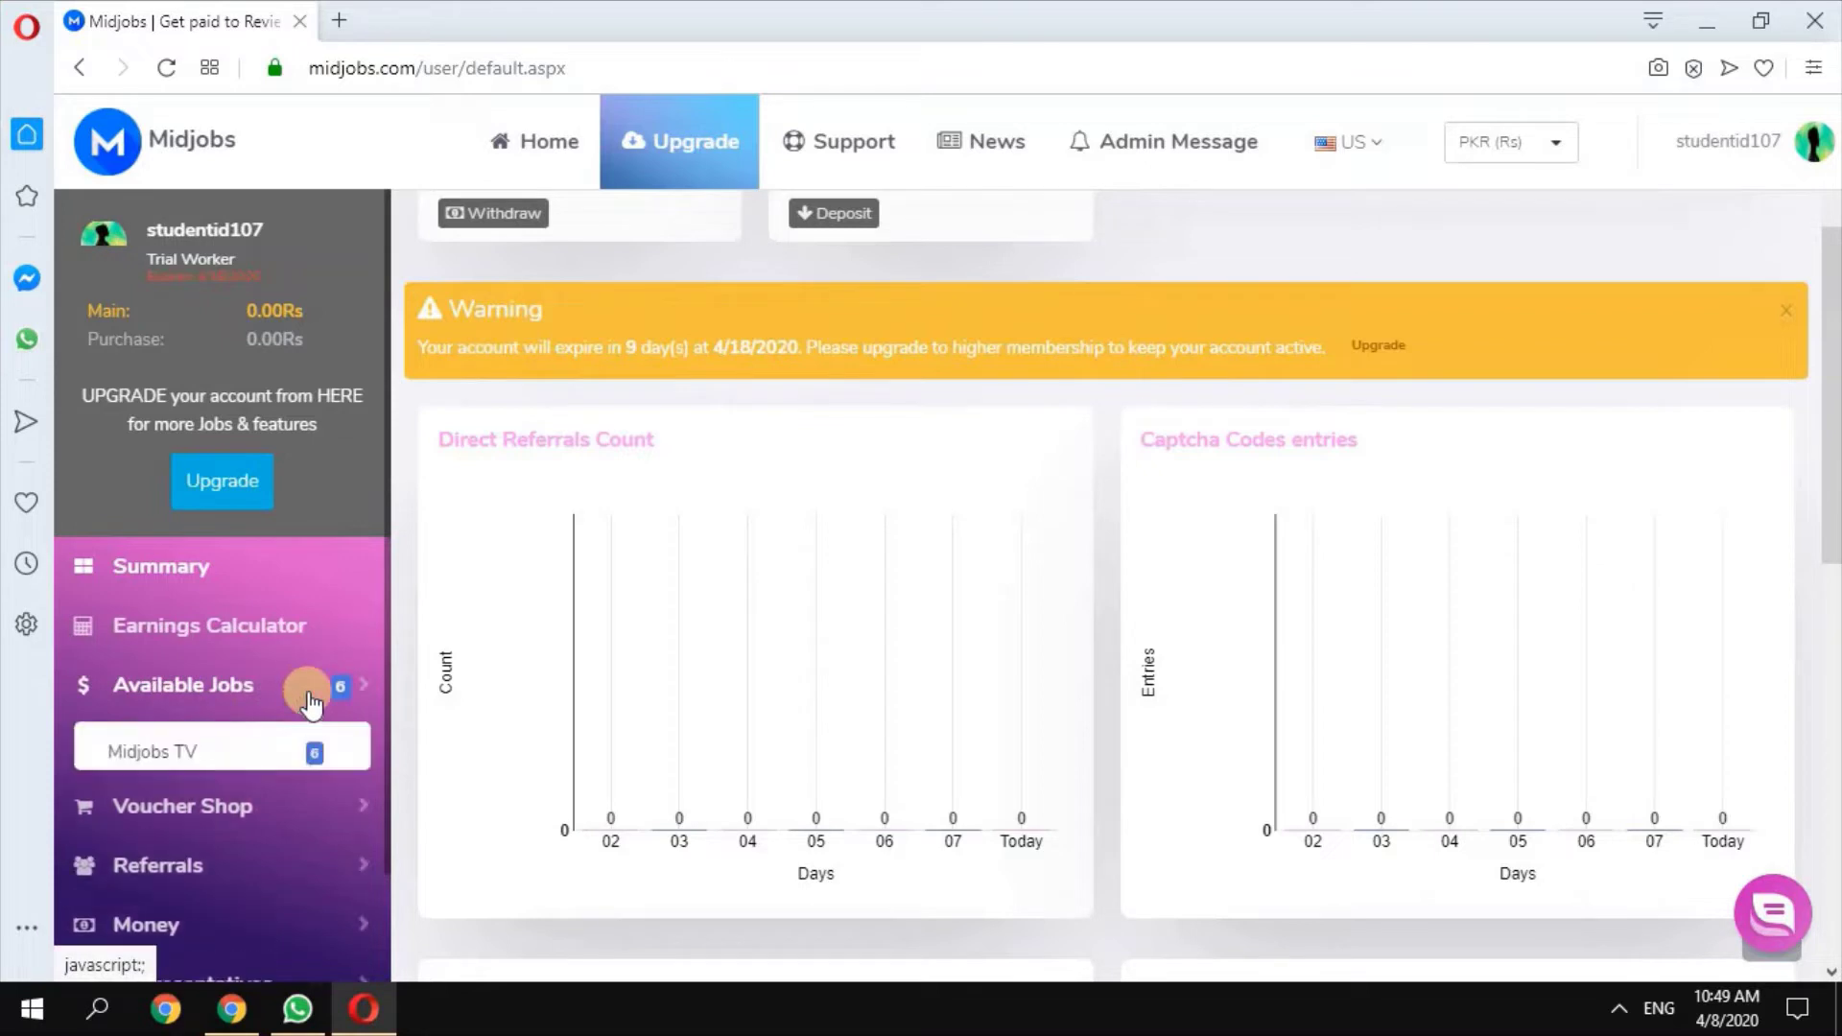
pyautogui.click(191, 768)
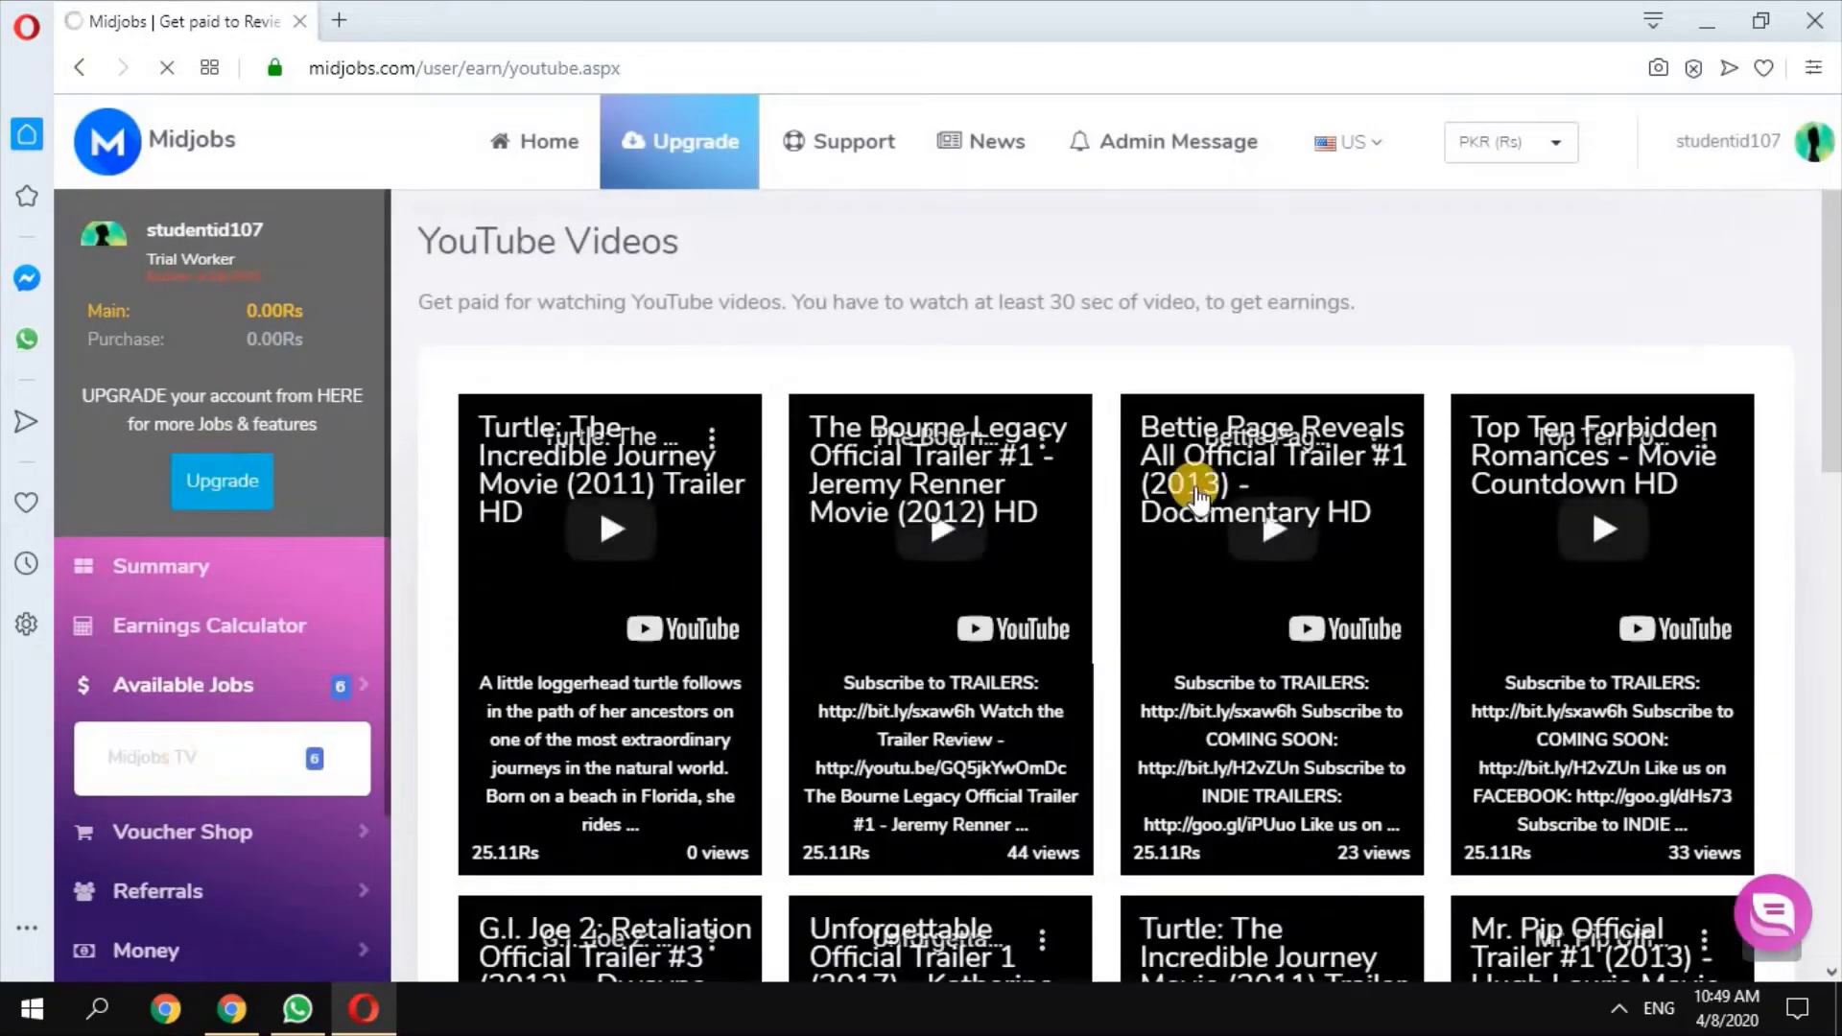
pyautogui.moveTo(1835, 315); pyautogui.dragTo(1833, 378)
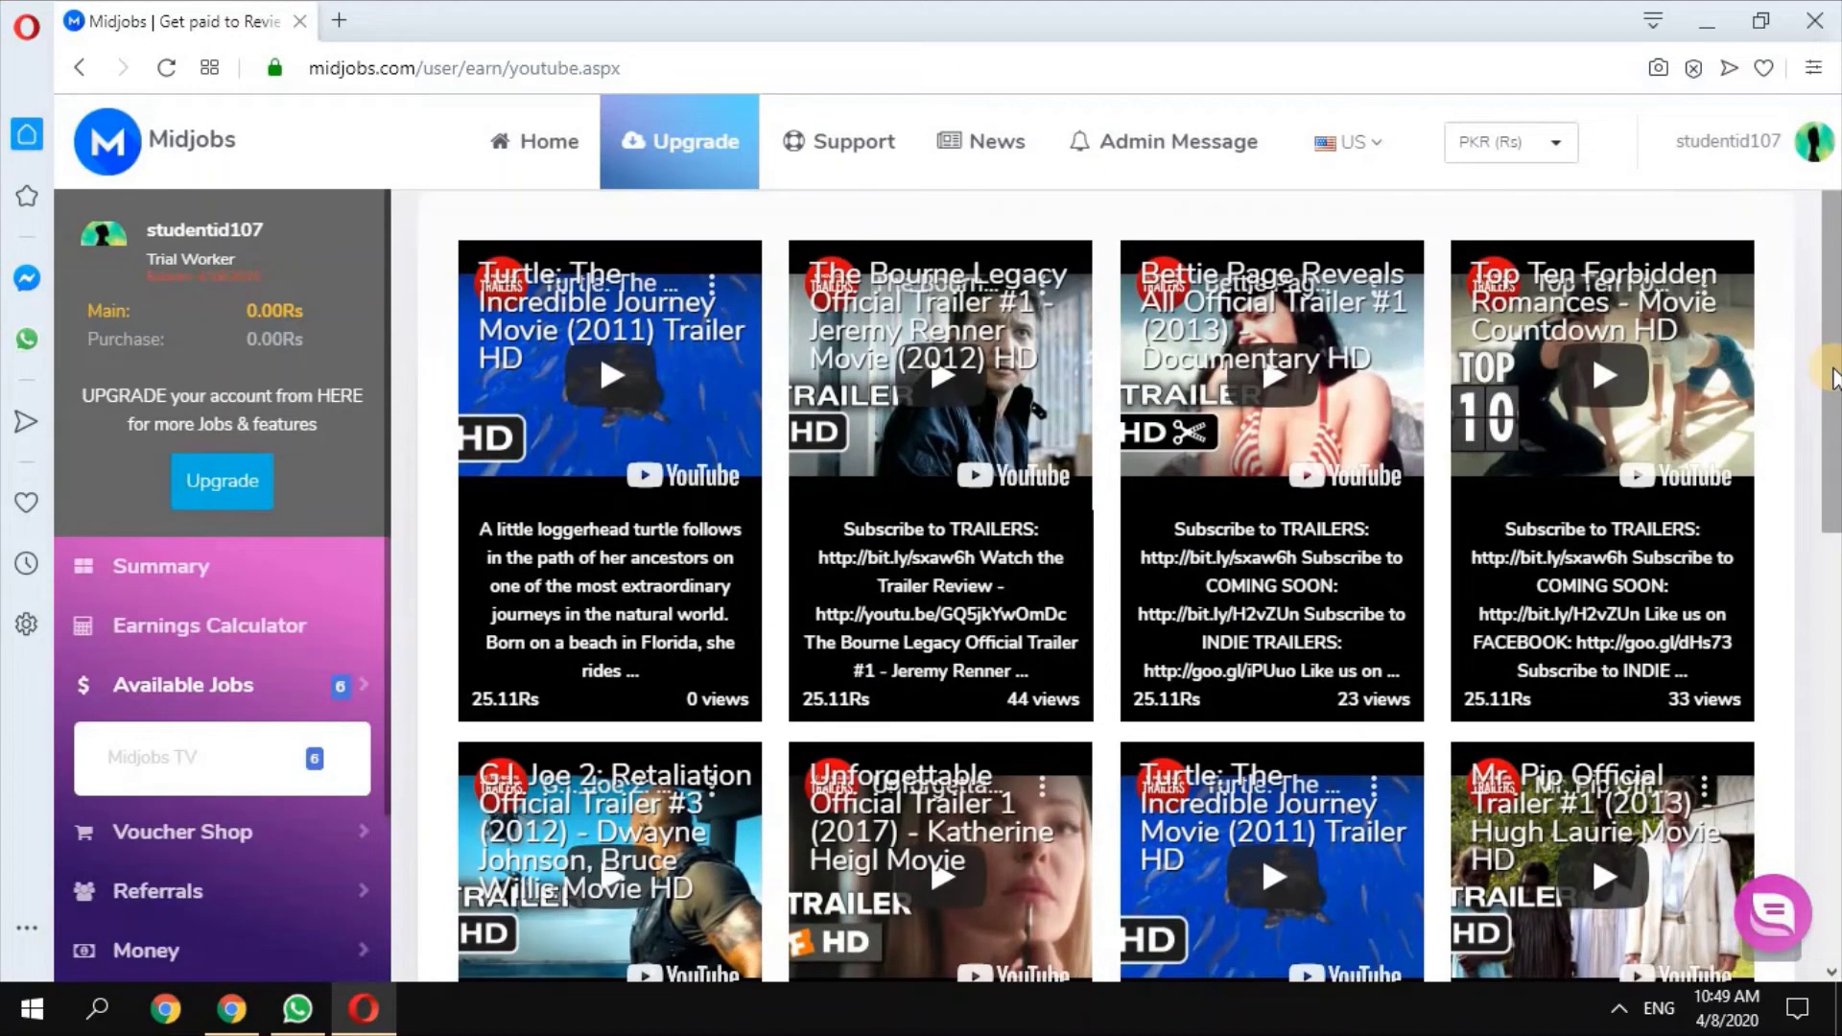